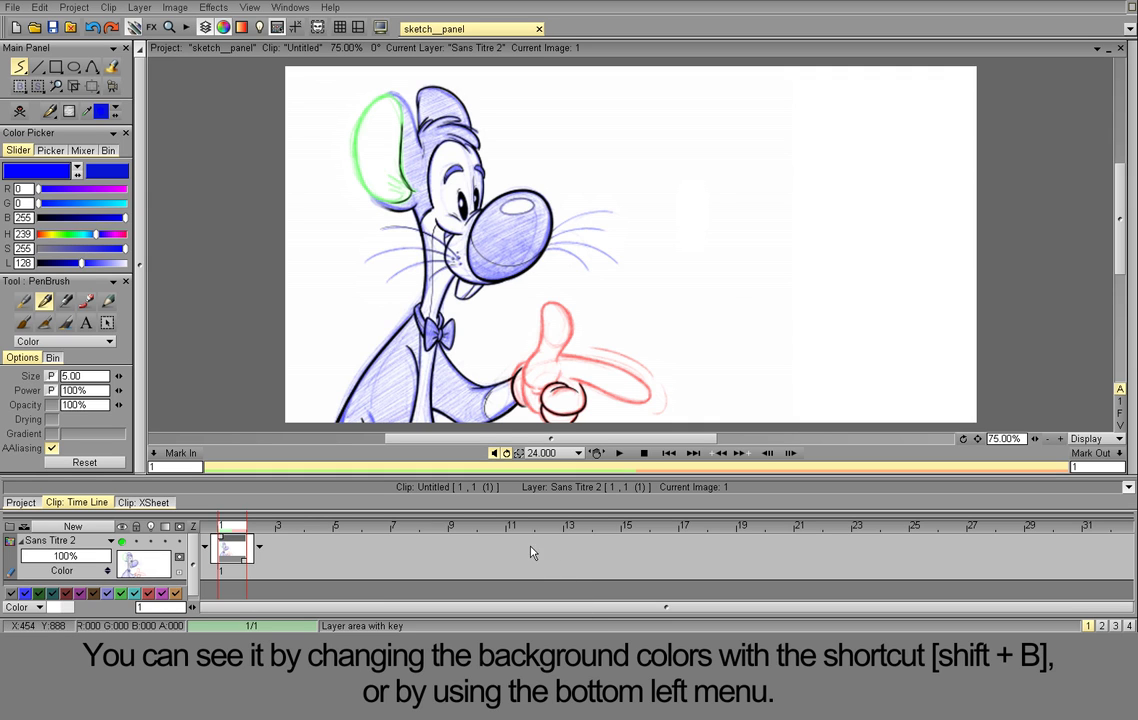
Step: Switch the background display to Check to reveal the transparency, and return it to Color
left_click(38, 607)
left_click(50, 548)
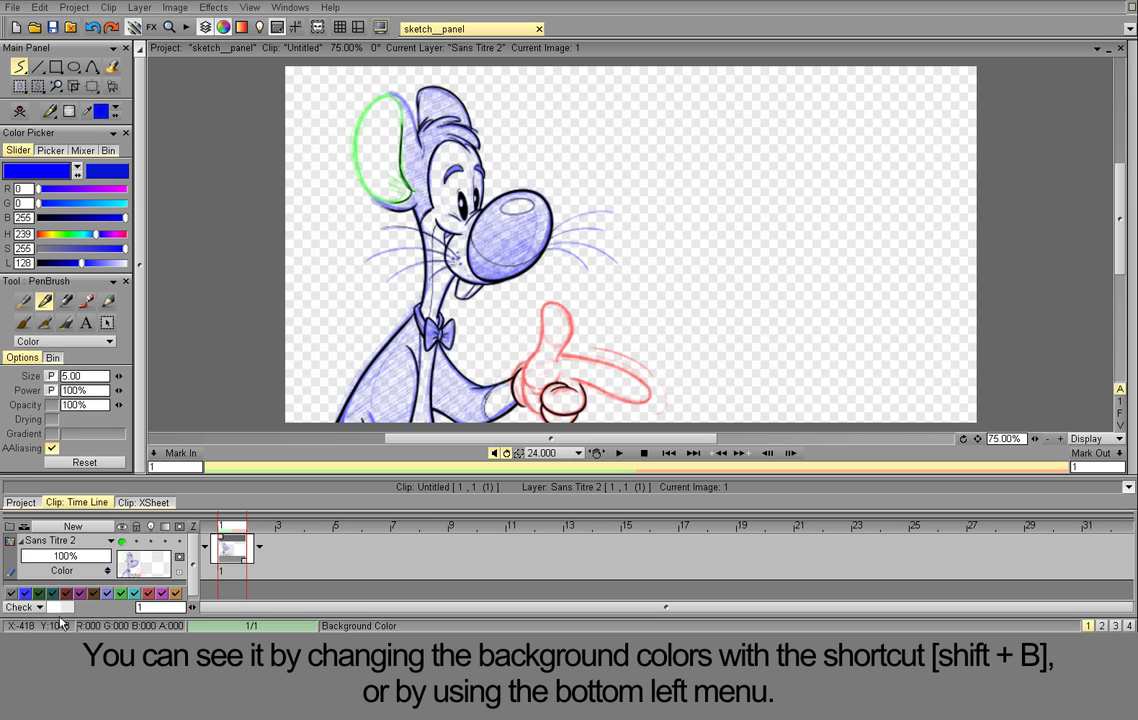
left_click(40, 608)
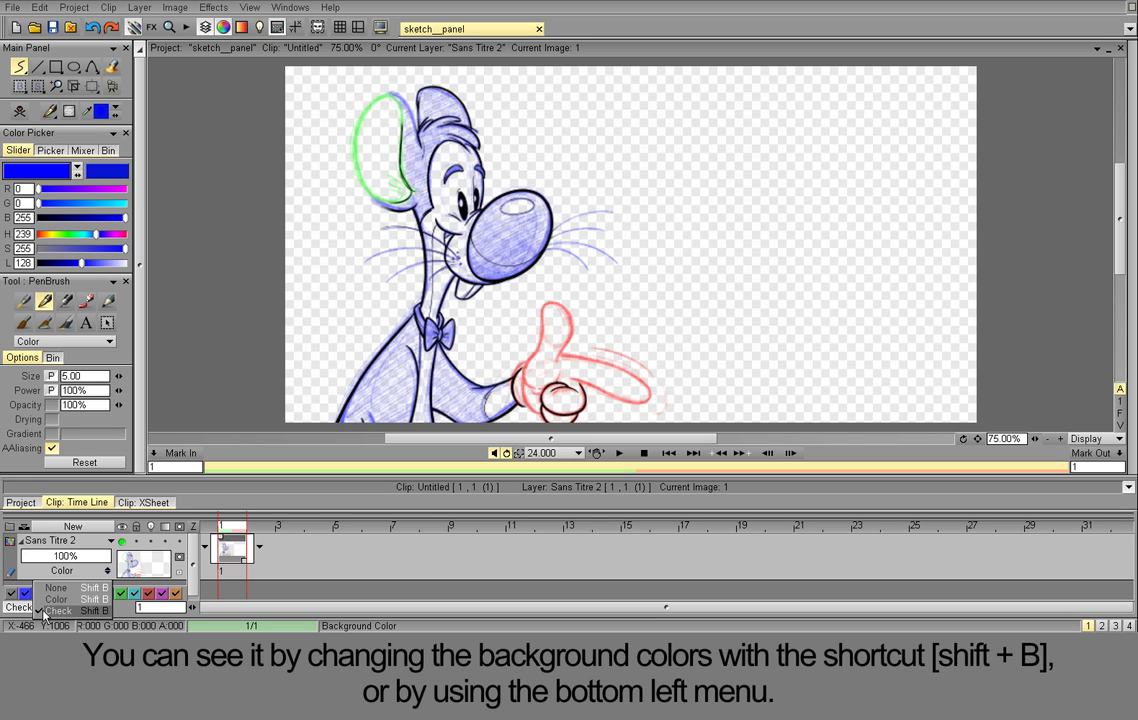
left_click(60, 599)
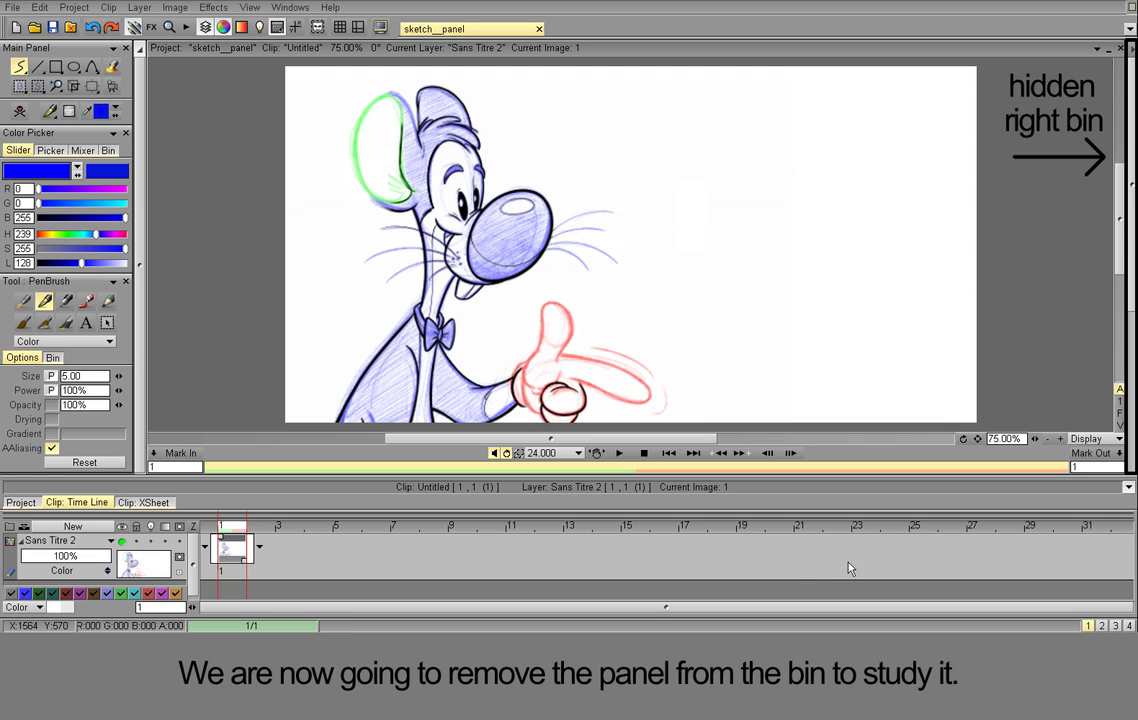
Step: Reveal the hidden right bin and detach the Sketch Panel RGB, placing it over the empty canvas area beside the character
left_click(1133, 400)
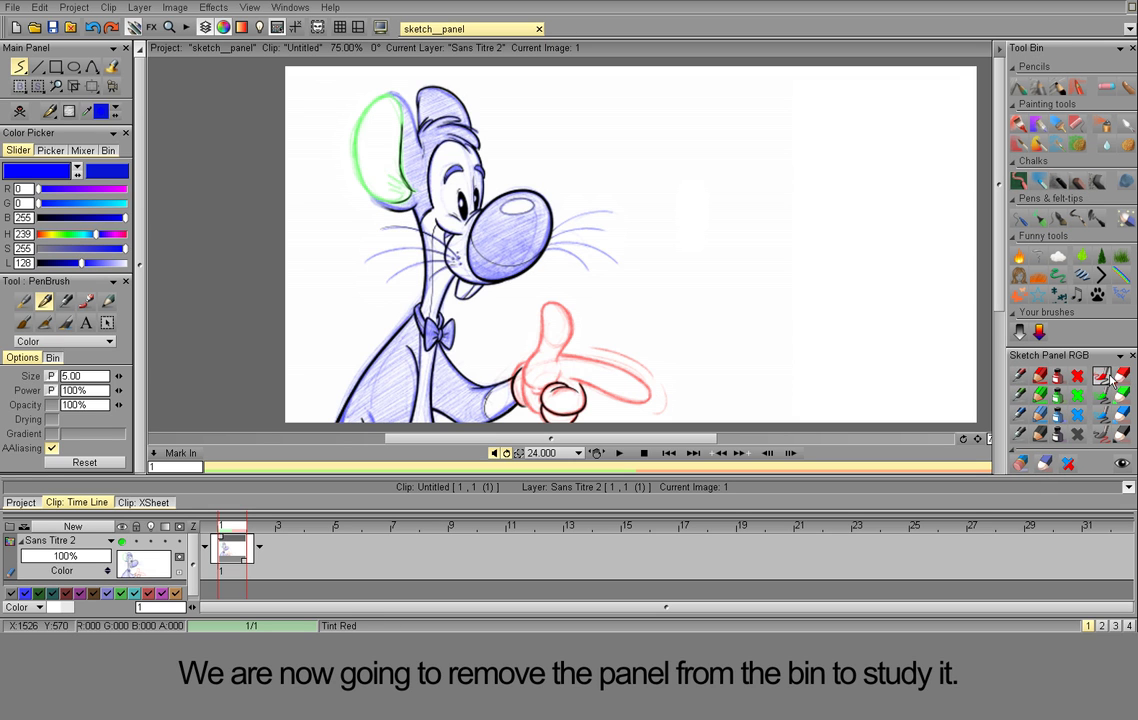
mouse_move(1104, 366)
left_mouse_down()
mouse_move(915, 257)
mouse_move(798, 148)
mouse_move(703, 93)
left_mouse_up()
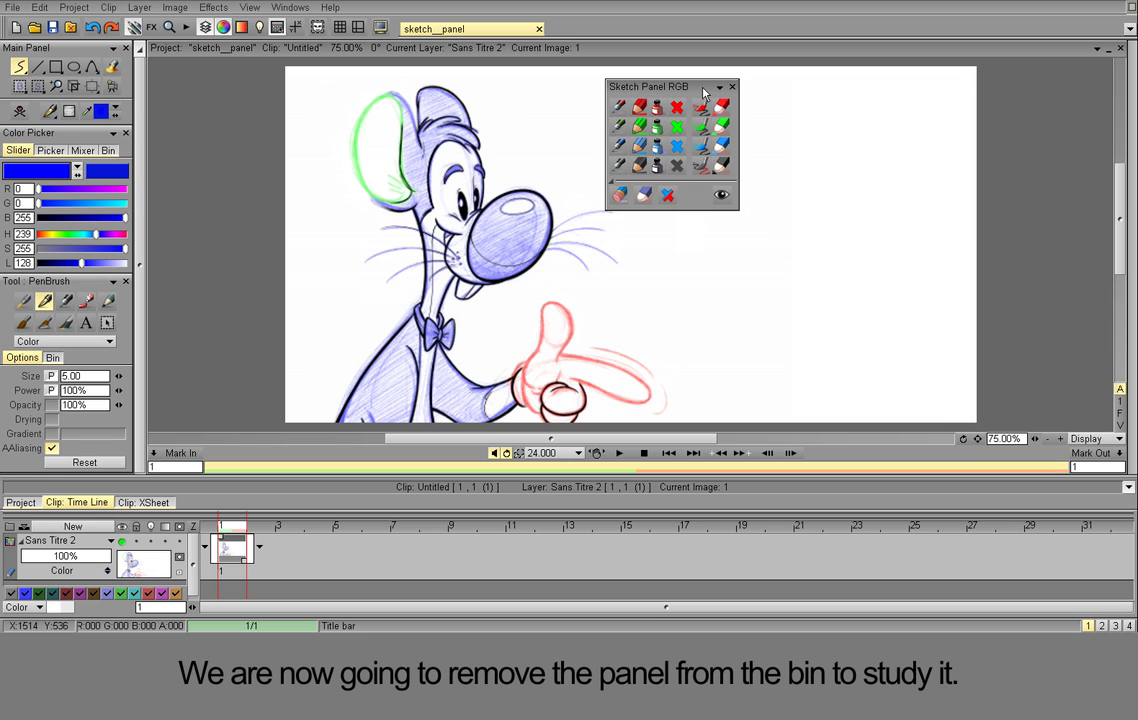
Step: Draw one wavy test line each with the red, green, blue and black mechanical pencils in the blank area beside the character
left_click(618, 106)
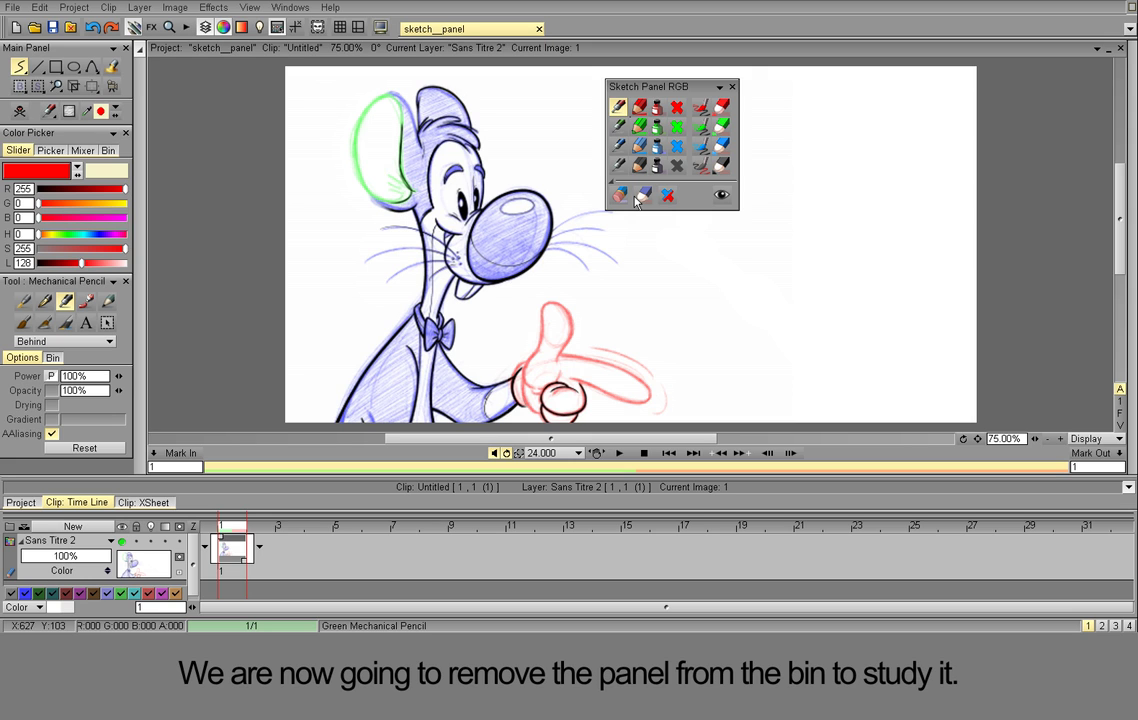
left_click_drag(660, 232, 800, 354)
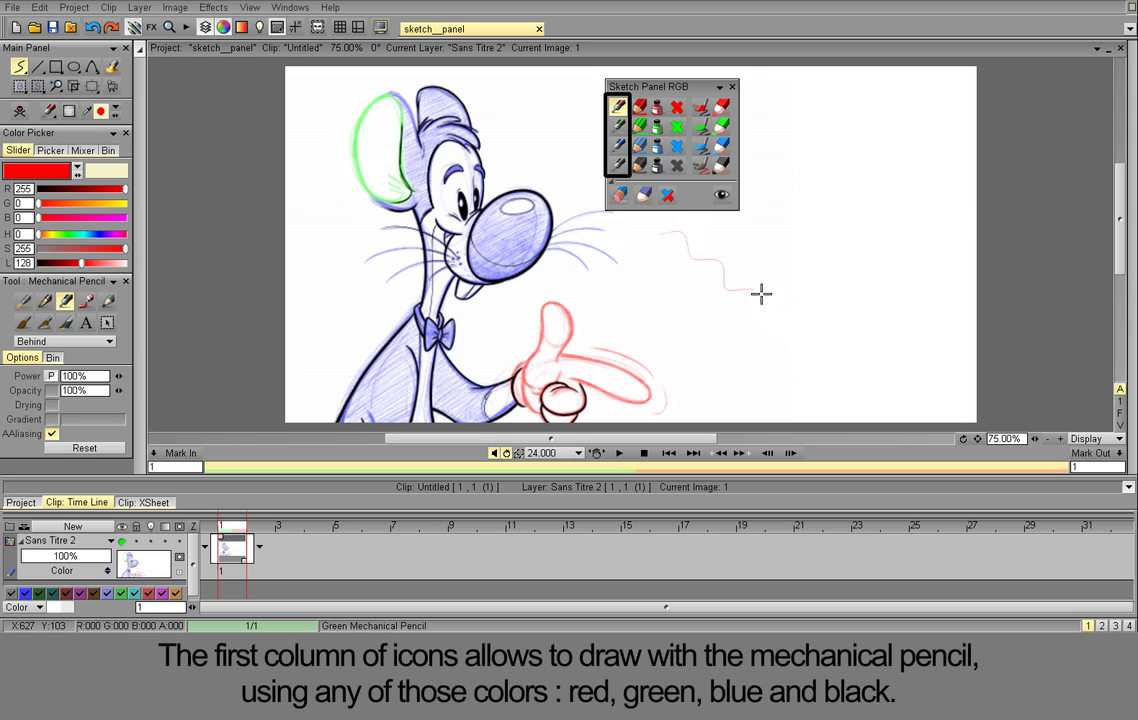
left_click(618, 126)
mouse_move(660, 256)
left_mouse_down()
mouse_move(739, 340)
mouse_move(826, 381)
left_mouse_up()
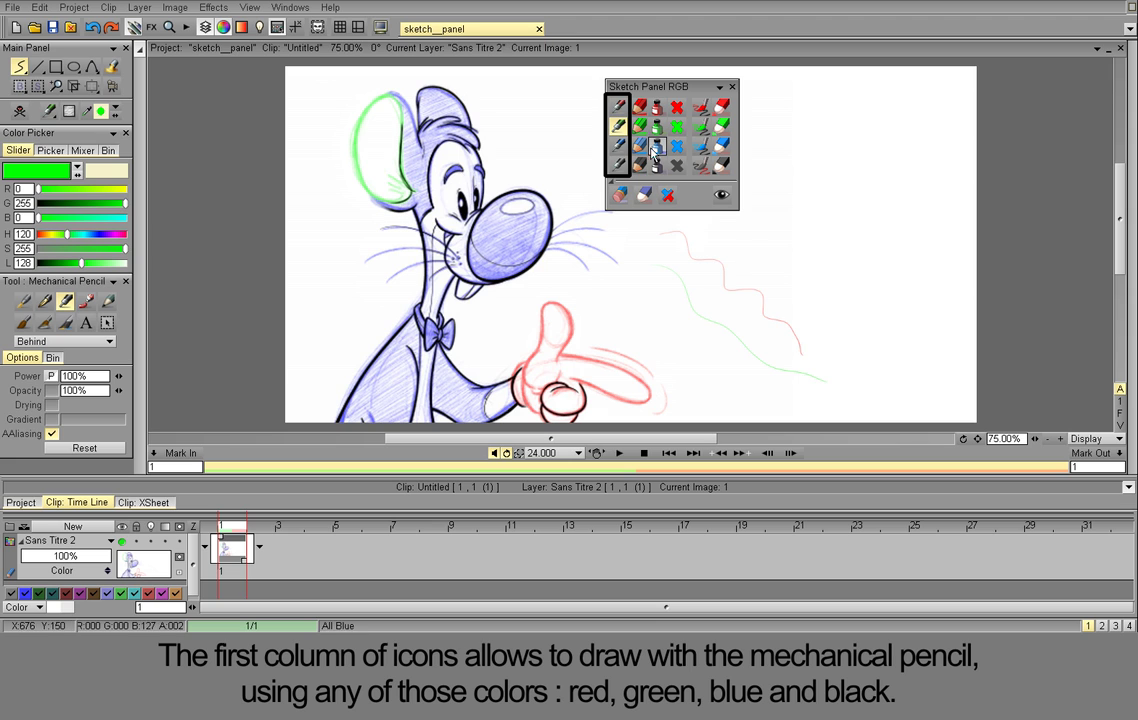
left_click(620, 146)
mouse_move(648, 305)
left_mouse_down()
mouse_move(731, 385)
mouse_move(812, 409)
left_mouse_up()
left_click(618, 165)
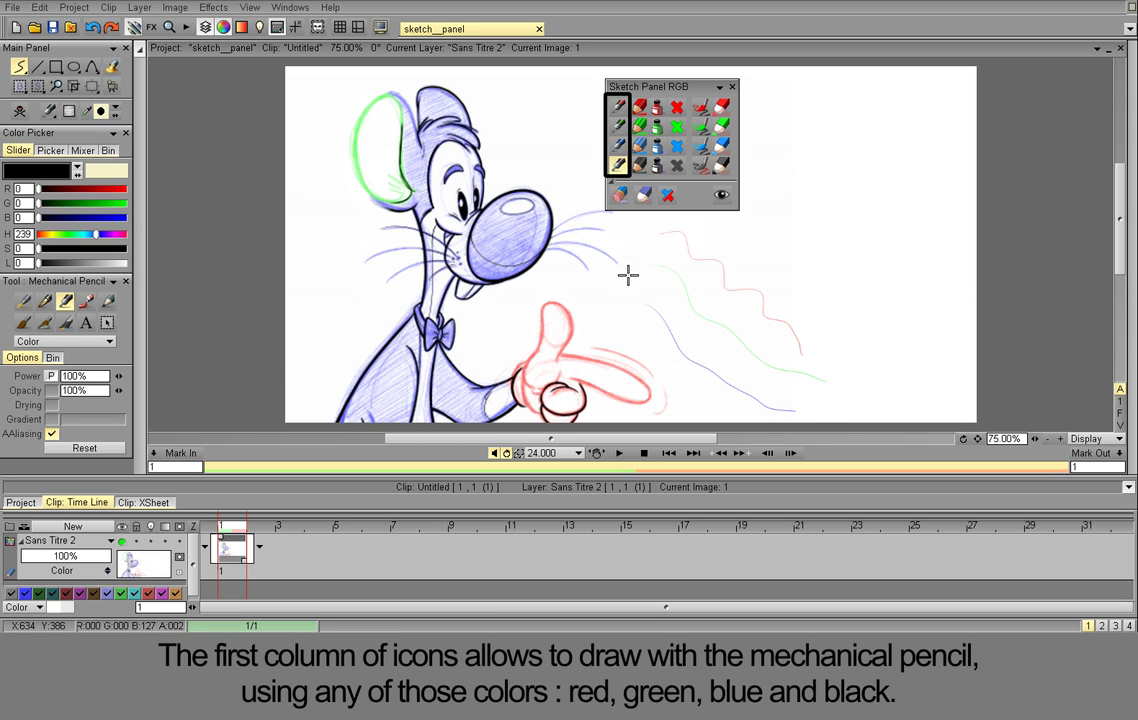
mouse_move(743, 238)
left_mouse_down()
mouse_move(810, 264)
mouse_move(881, 328)
mouse_move(879, 355)
left_mouse_up()
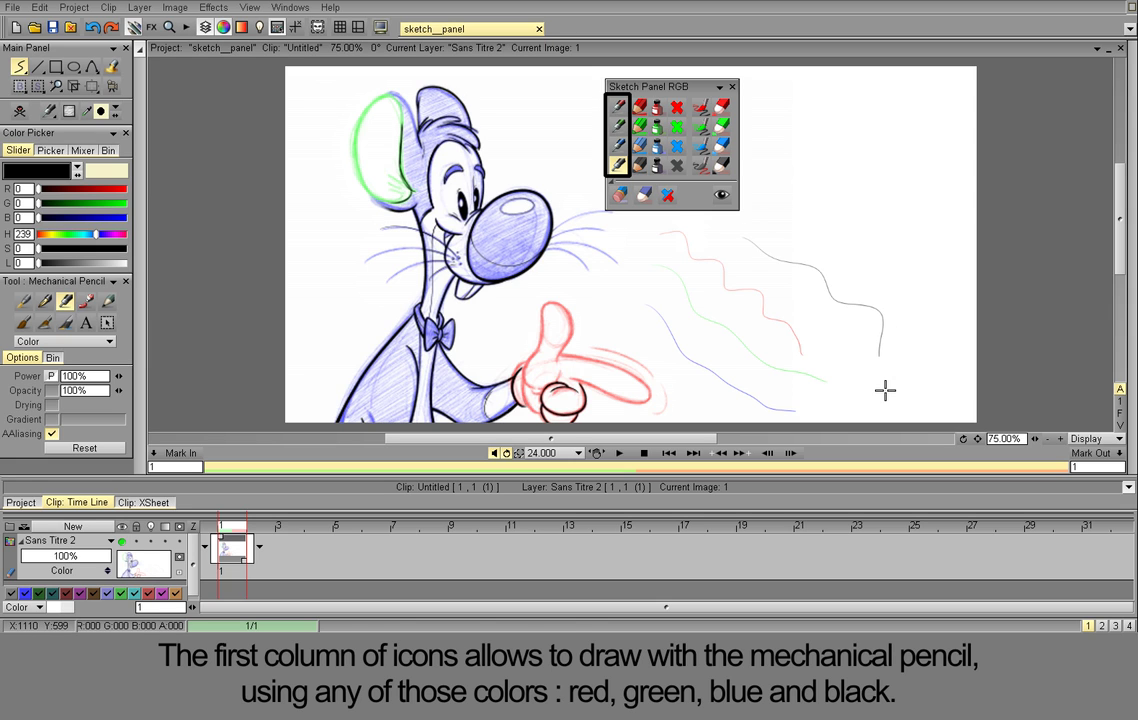
Step: Undo the four mechanical pencil test lines to restore the original drawing
key("u")
key("u")
key("u")
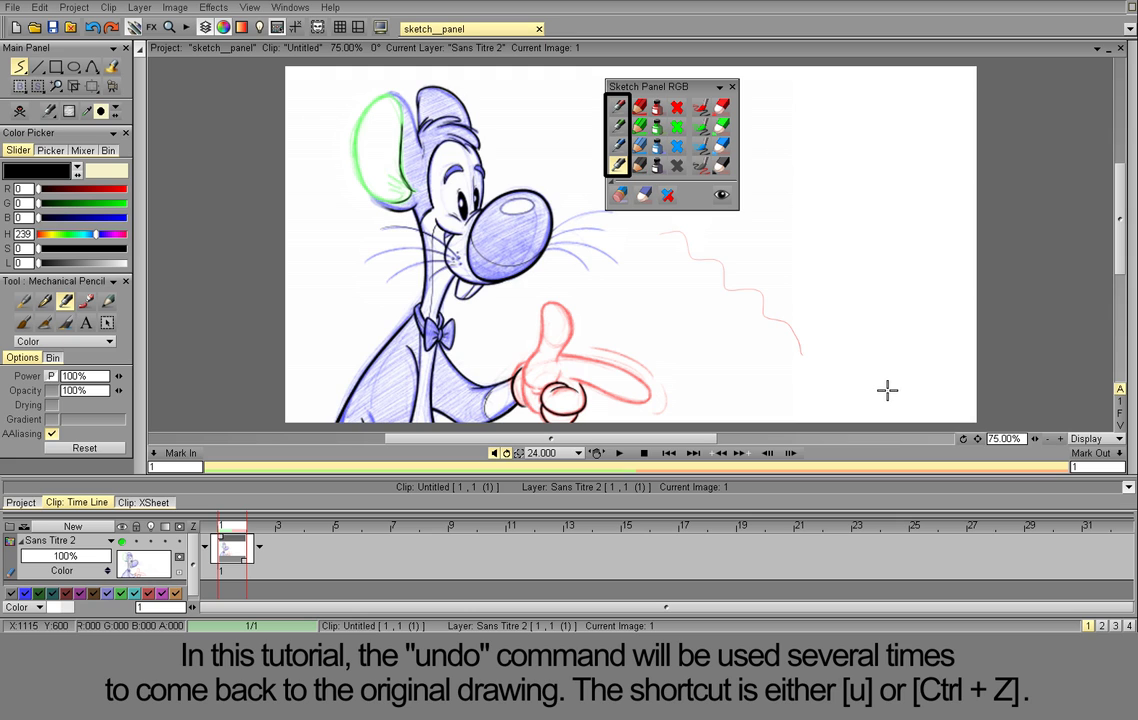
key("u")
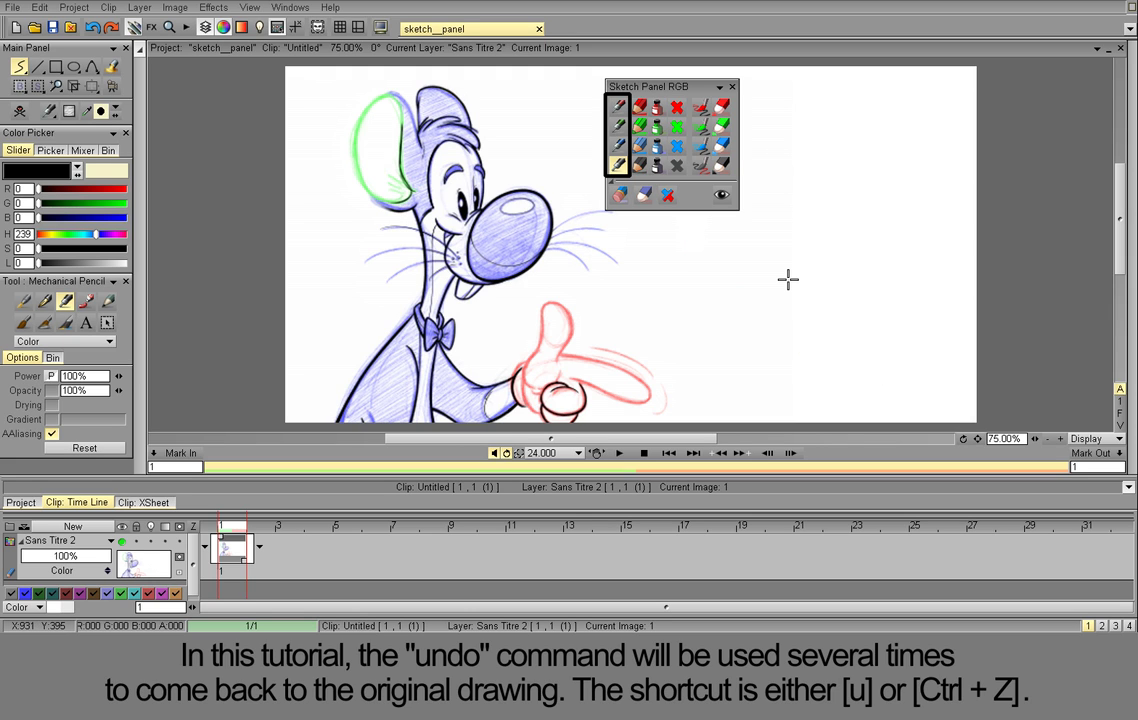
key("u")
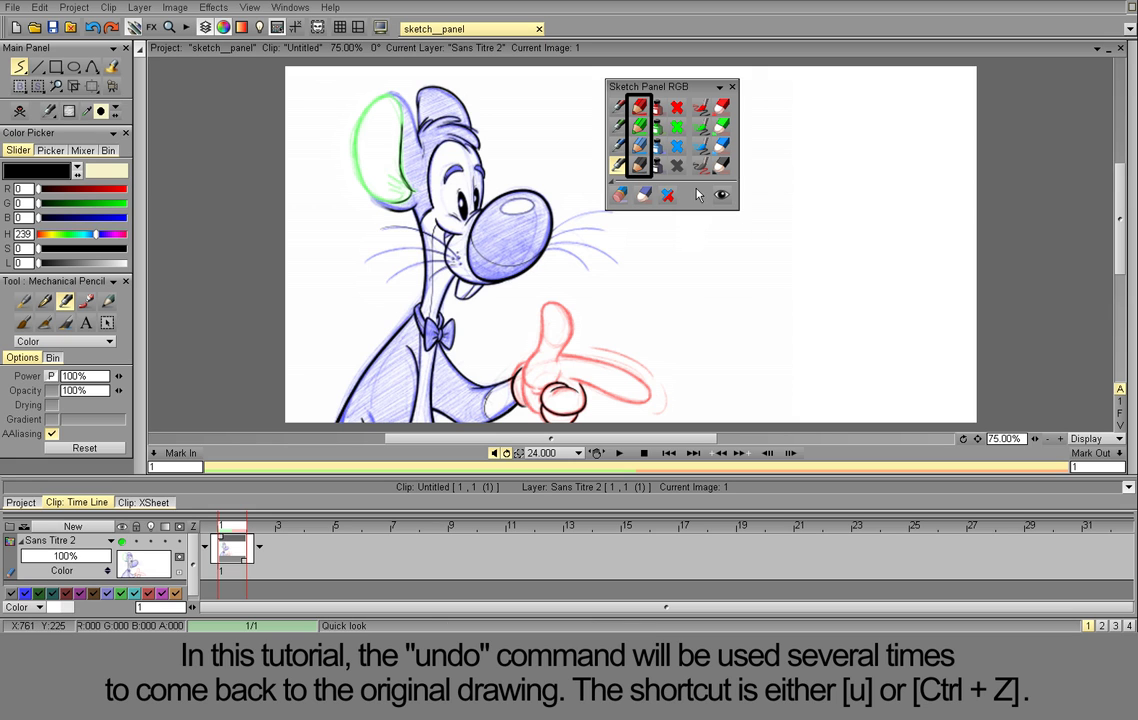
Step: Draw one wavy test line each with the red, green, blue and black classical pencils beside the character
left_click(643, 109)
mouse_move(679, 238)
left_mouse_down()
mouse_move(725, 272)
mouse_move(816, 359)
left_mouse_up()
left_click(640, 126)
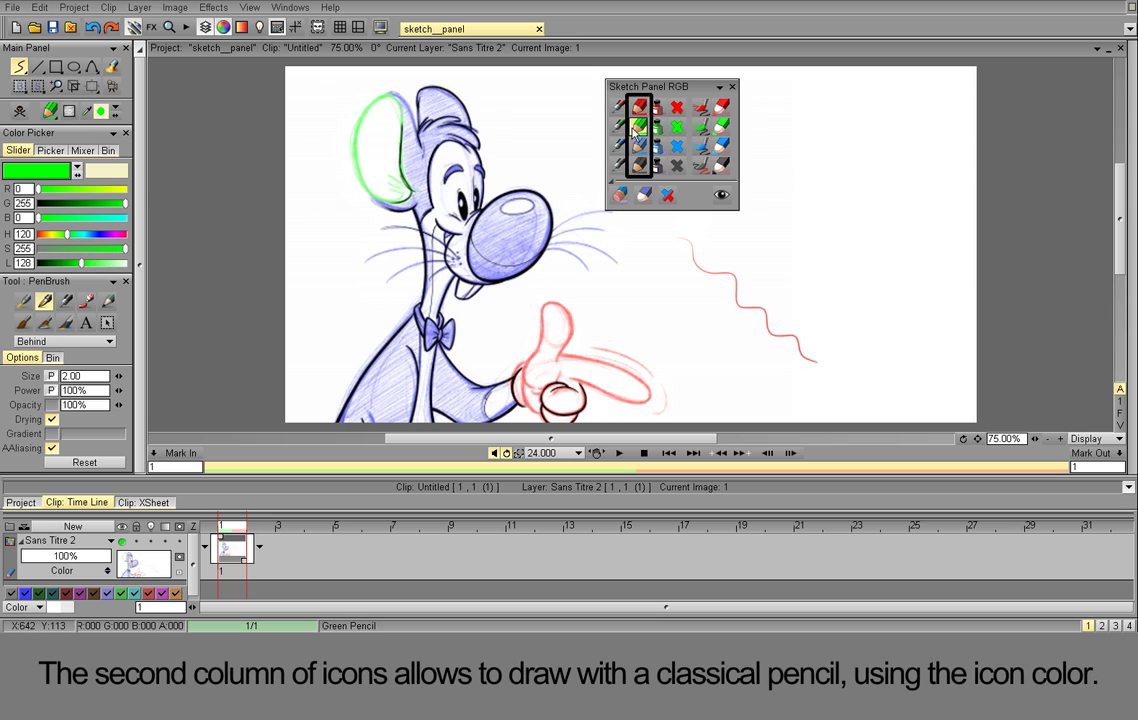
left_click_drag(681, 297, 792, 388)
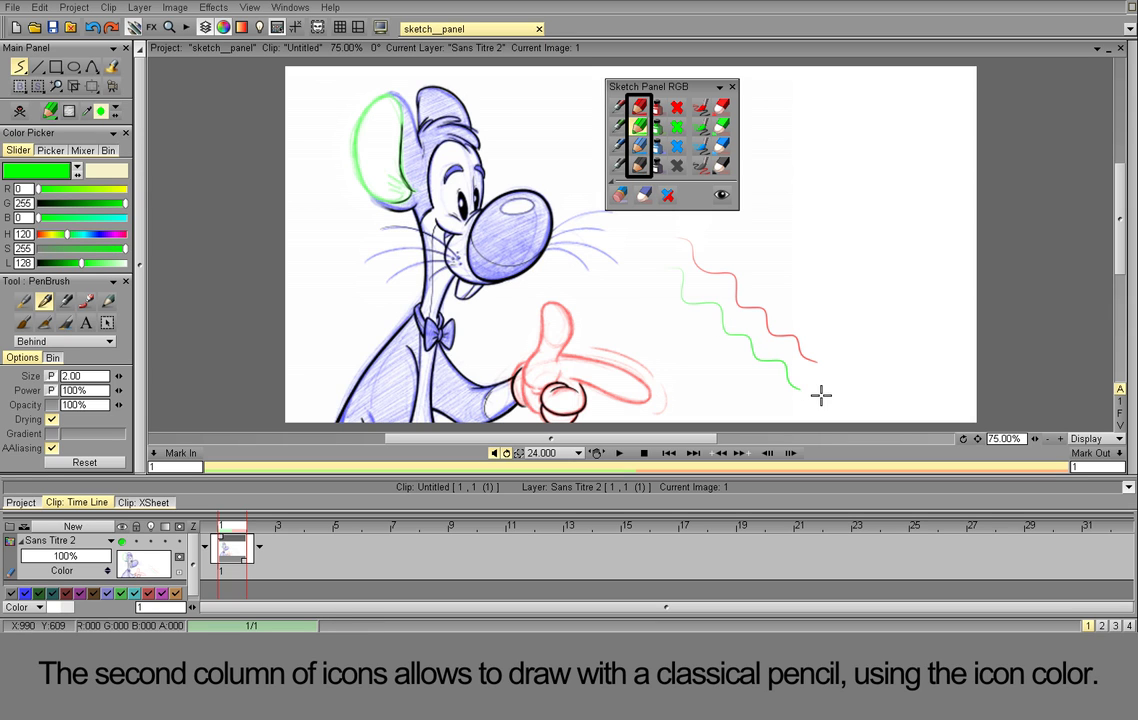
left_click(640, 145)
mouse_move(655, 296)
left_mouse_down()
mouse_move(746, 389)
mouse_move(778, 400)
left_mouse_up()
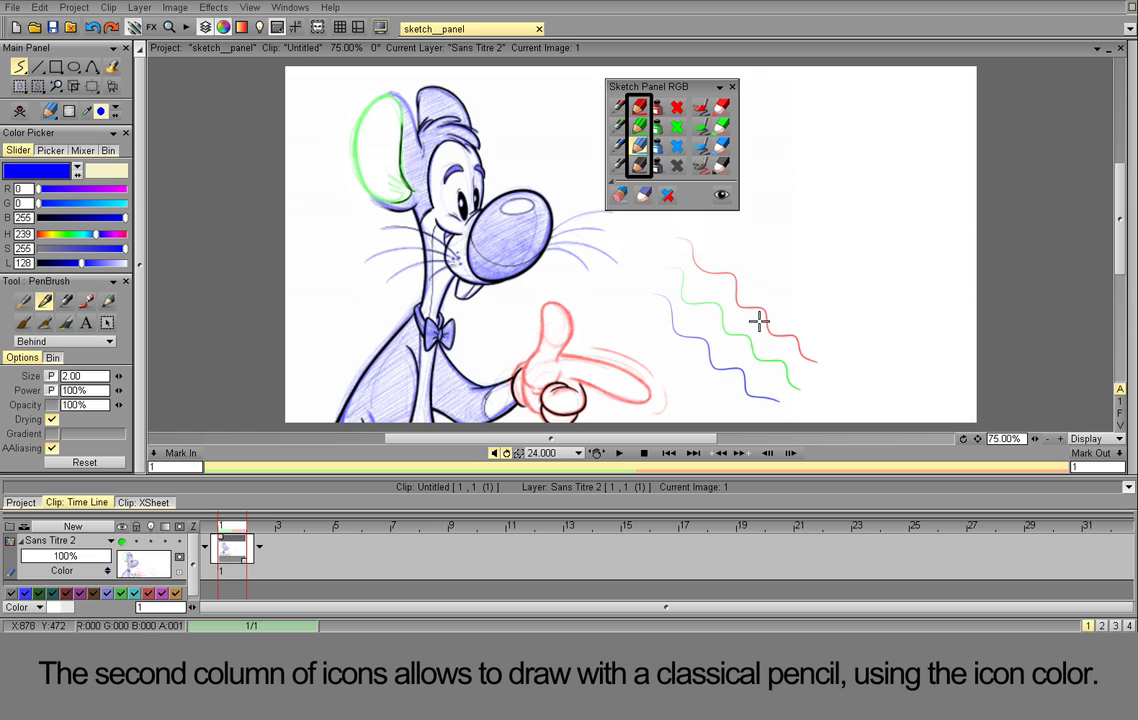
left_click(640, 165)
mouse_move(722, 237)
left_mouse_down()
mouse_move(814, 294)
mouse_move(857, 352)
mouse_move(853, 383)
left_mouse_up()
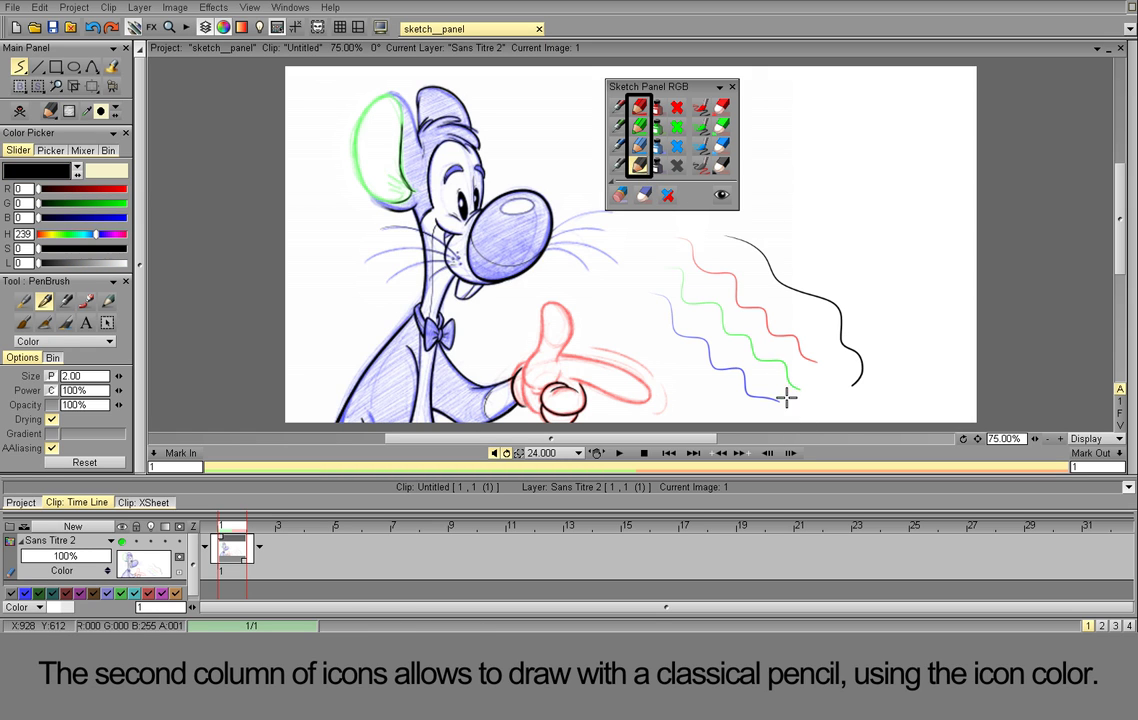
Step: Undo the four classical pencil test lines
key("ctrl+z")
key("ctrl+z")
key("ctrl+z")
key("ctrl+z")
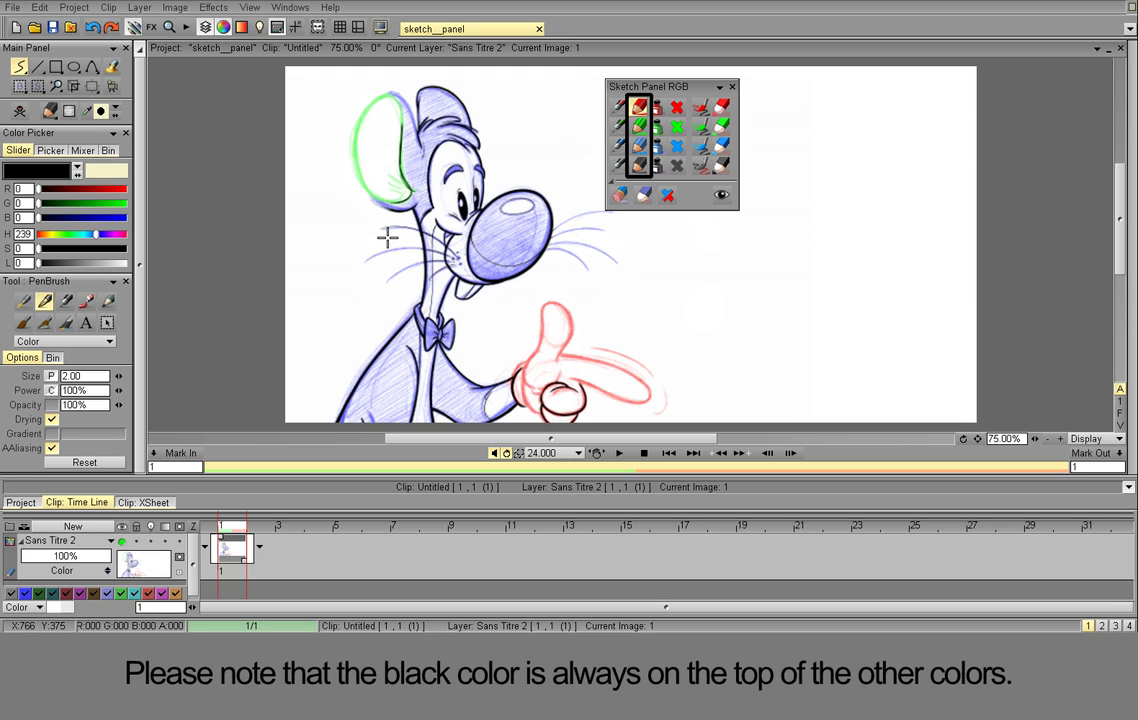
Step: With the pencil size set to 10, draw a thick red zigzag beside the character and a black stroke over it
left_click_drag(137, 378, 130, 385)
mouse_move(705, 263)
left_mouse_down()
mouse_move(713, 293)
mouse_move(751, 319)
mouse_move(757, 342)
mouse_move(805, 378)
left_mouse_up()
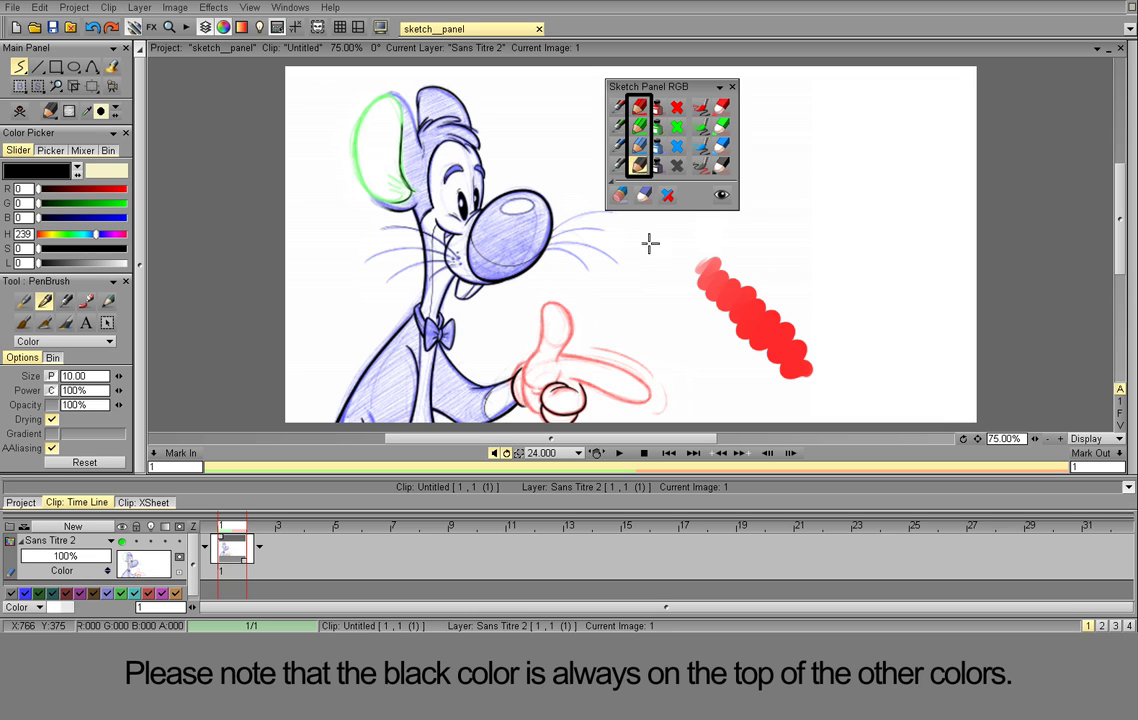
mouse_move(712, 280)
left_mouse_down()
mouse_move(765, 299)
mouse_move(729, 336)
mouse_move(822, 323)
mouse_move(745, 375)
left_mouse_up()
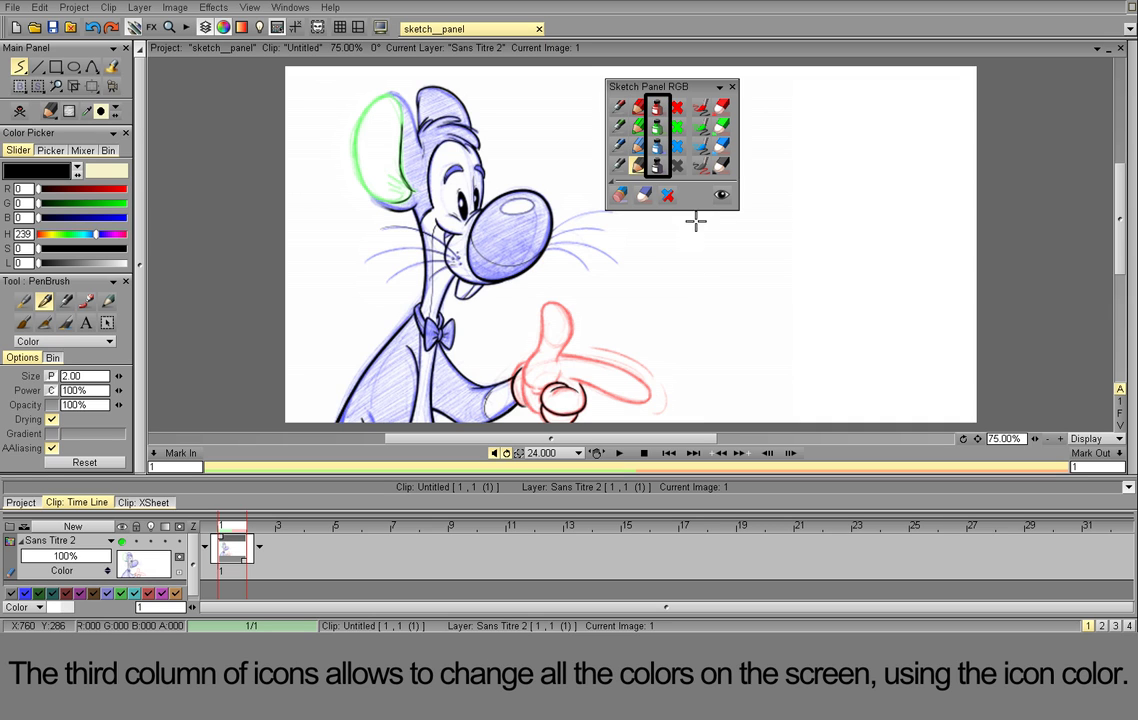
Step: Recolor all the drawing's lines red, green, blue and black in turn, and restore the original colors
left_click(657, 106)
left_click(657, 127)
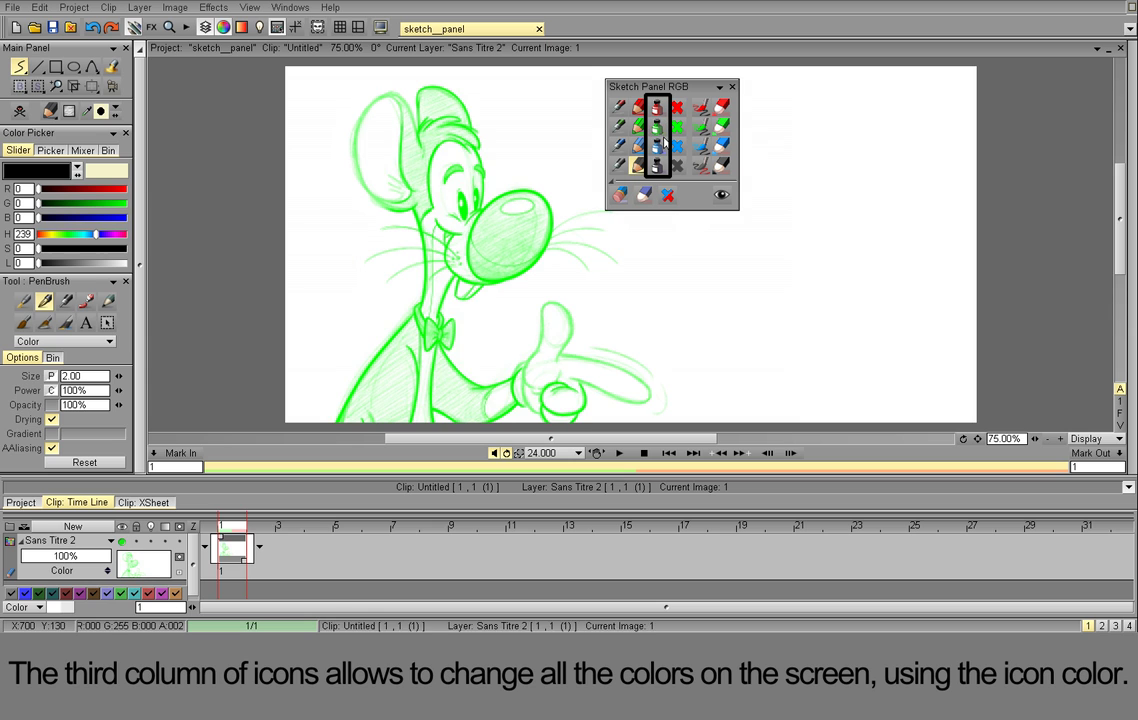
left_click(660, 149)
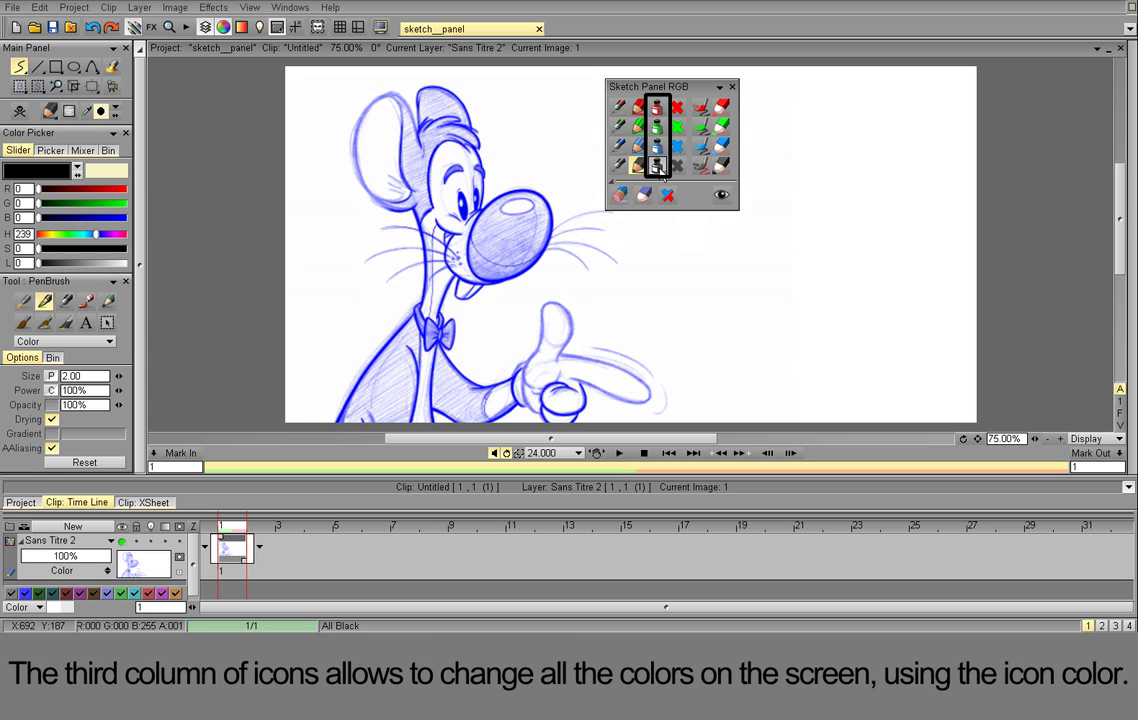
left_click(659, 168)
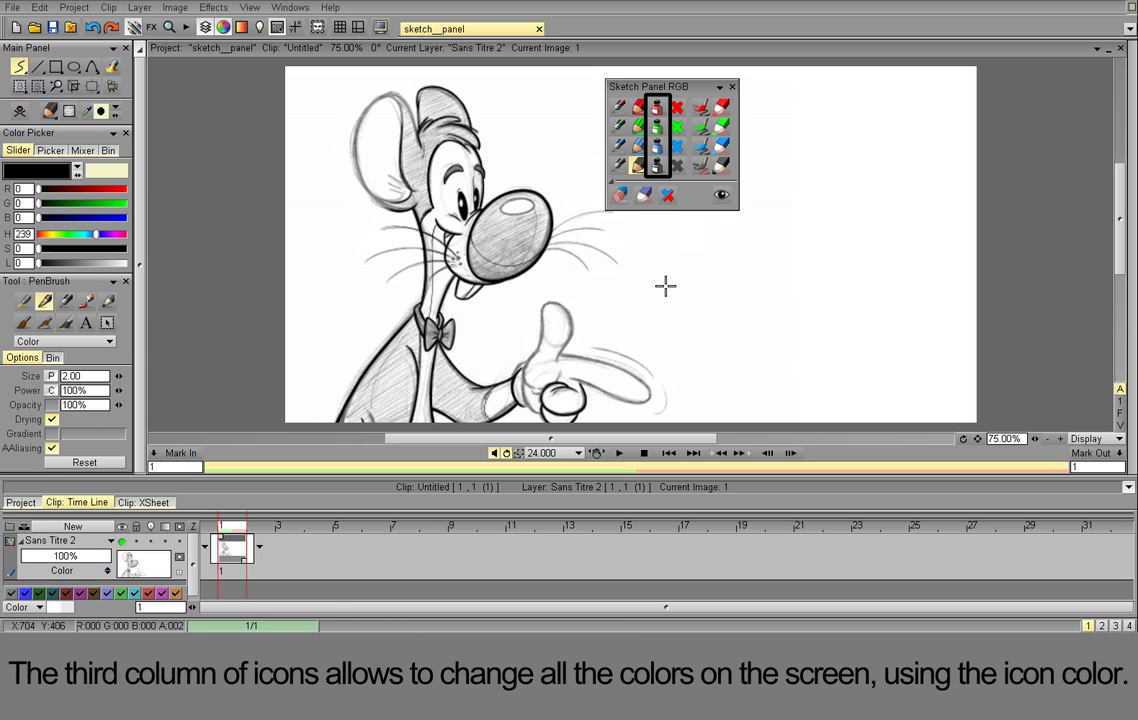
left_click(657, 165)
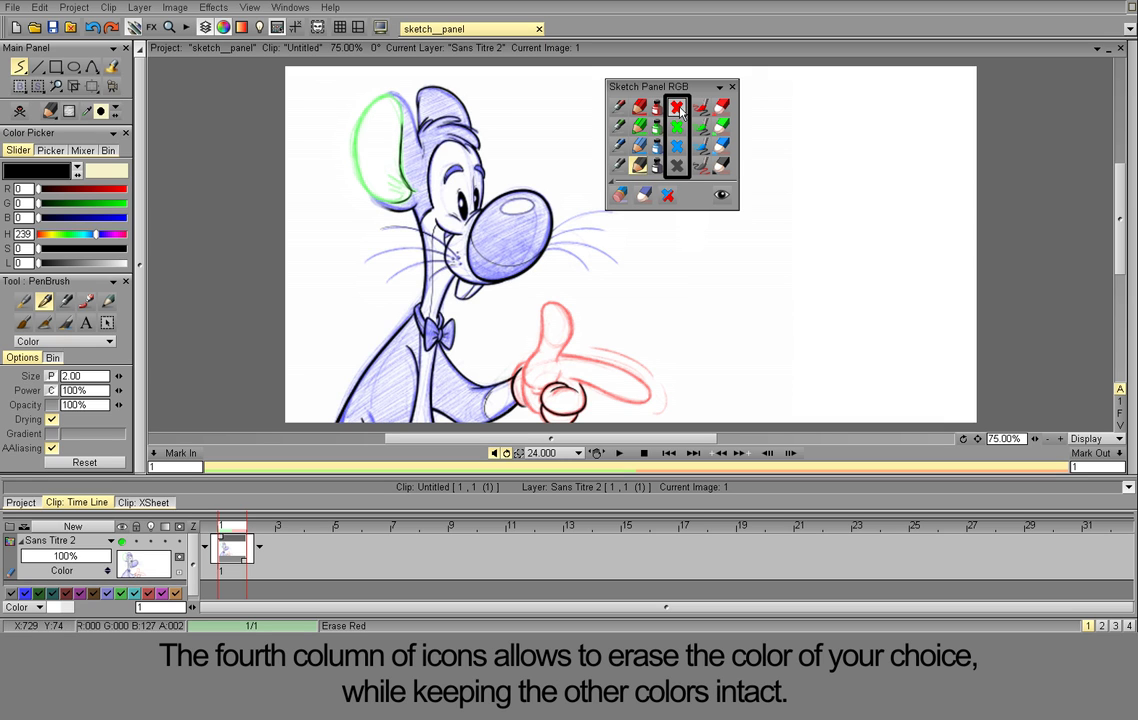
Step: Erase the red, green and blue lines of the whole drawing one color at a time, restoring the drawing after each
left_click(677, 108)
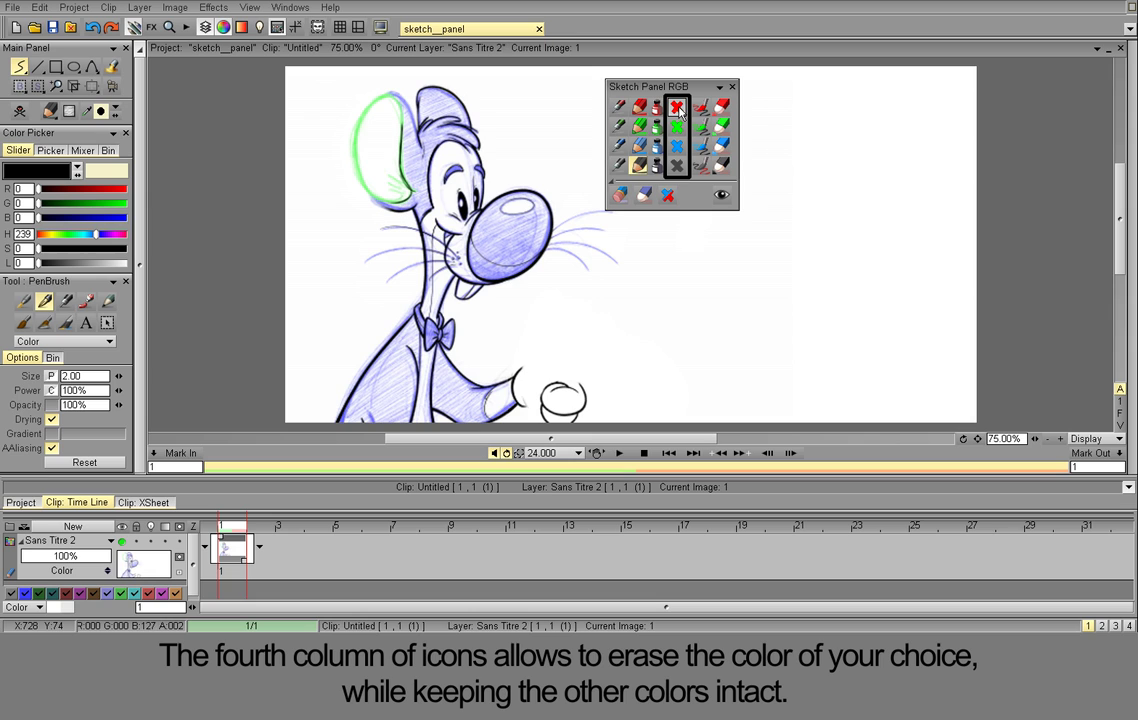
left_click(677, 108)
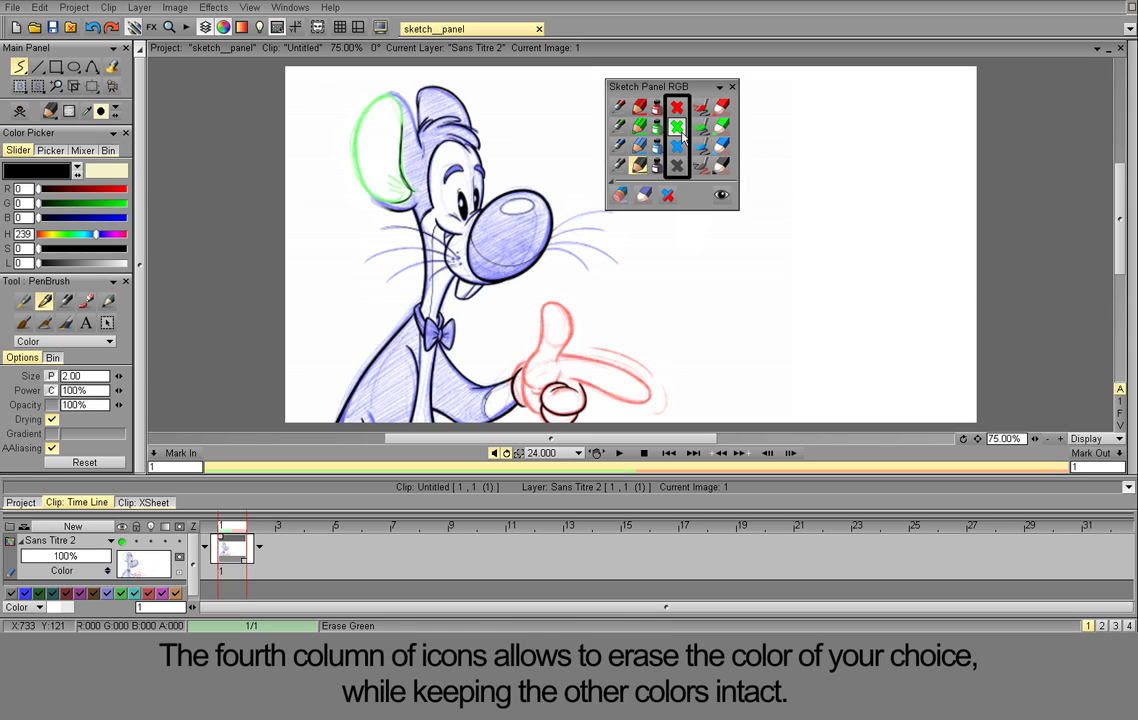
left_click(677, 128)
left_click(679, 130)
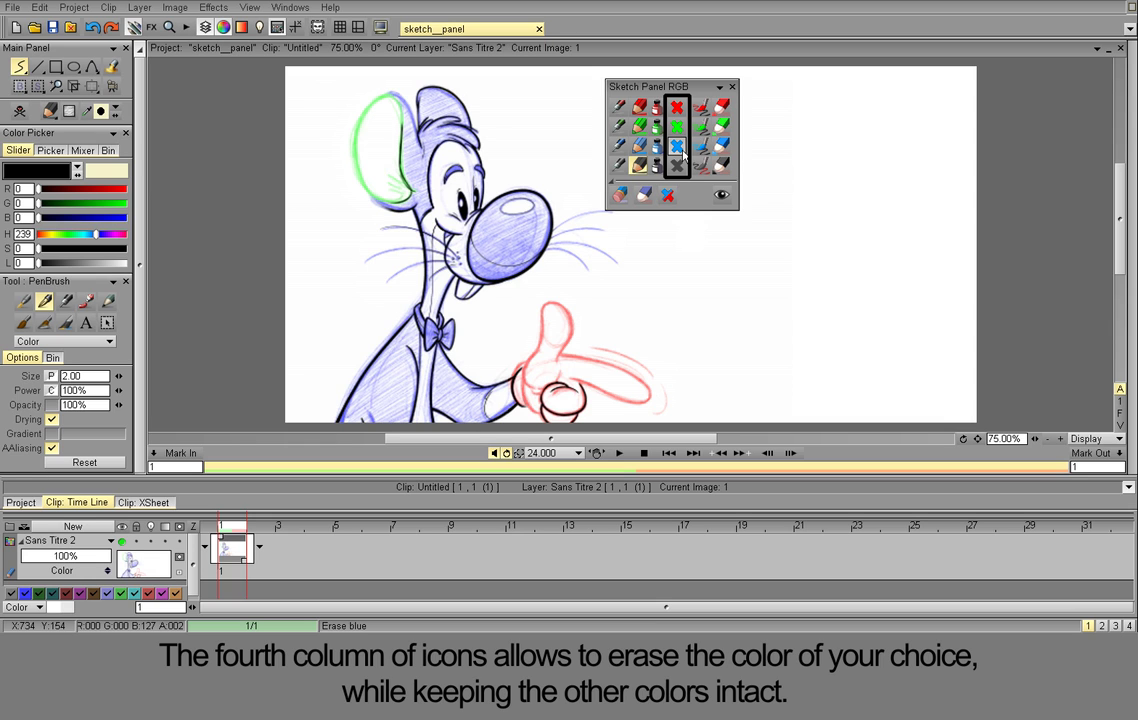
left_click(683, 152)
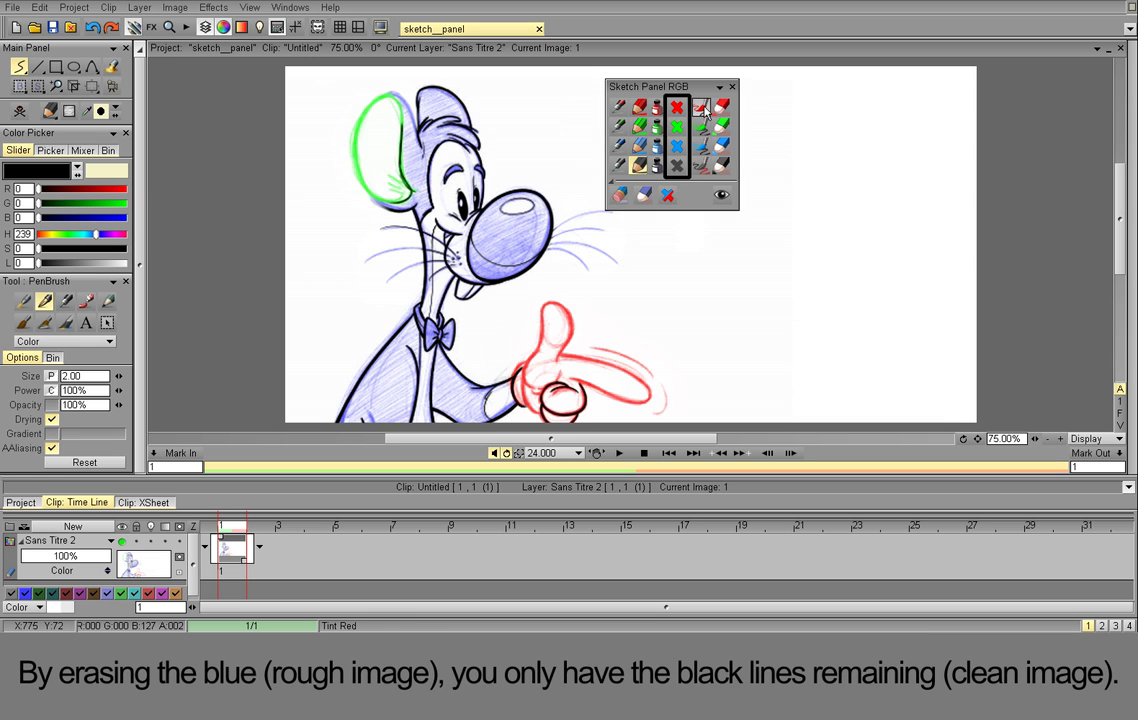
Step: Tint the lines around the nose red with the Tint Red brush, and undo the tint
left_click(700, 107)
mouse_move(523, 128)
left_mouse_down()
mouse_move(494, 138)
mouse_move(409, 241)
mouse_move(521, 142)
mouse_move(419, 252)
mouse_move(531, 171)
mouse_move(443, 263)
mouse_move(533, 187)
mouse_move(474, 267)
mouse_move(524, 229)
mouse_move(508, 264)
mouse_move(554, 264)
left_mouse_up()
key("ctrl+z")
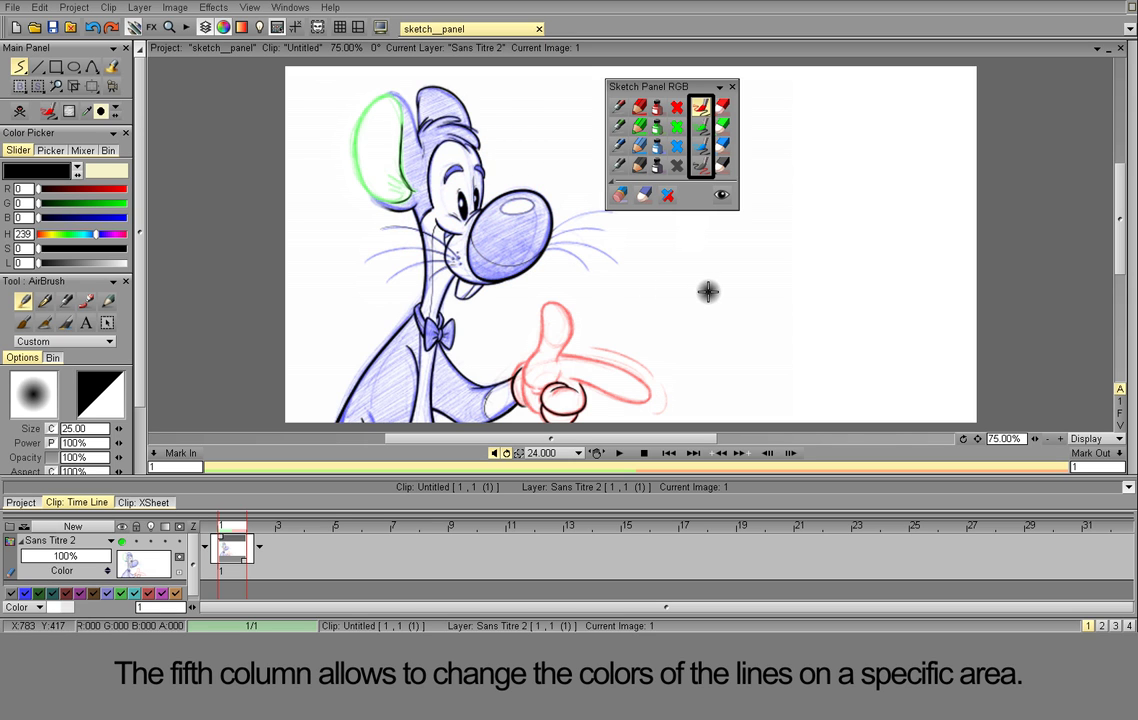
Step: Tint the lines of the face and hand green with the green tint brush, and undo the tint
left_click(698, 127)
mouse_move(505, 160)
left_mouse_down()
mouse_move(462, 200)
mouse_move(450, 250)
mouse_move(491, 242)
mouse_move(549, 316)
mouse_move(520, 340)
left_mouse_up()
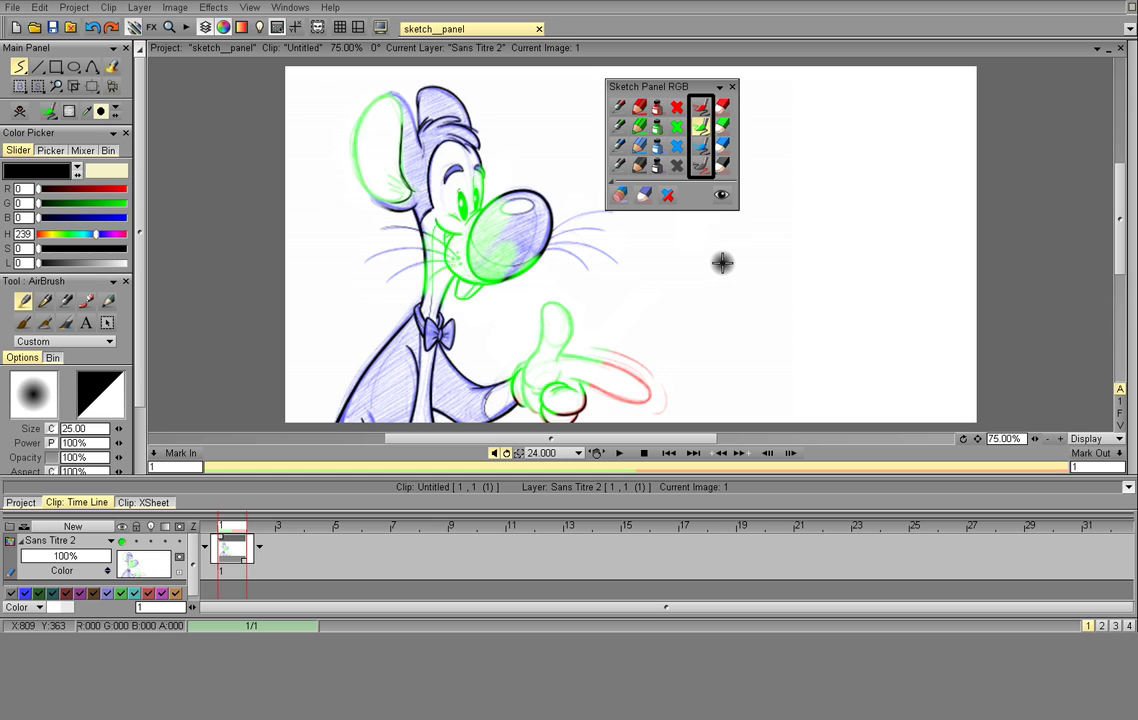
key("ctrl+z")
Step: Tint the lines of the ear, face and pointing hand blue with the blue tint brush, and undo the tint
left_click(700, 146)
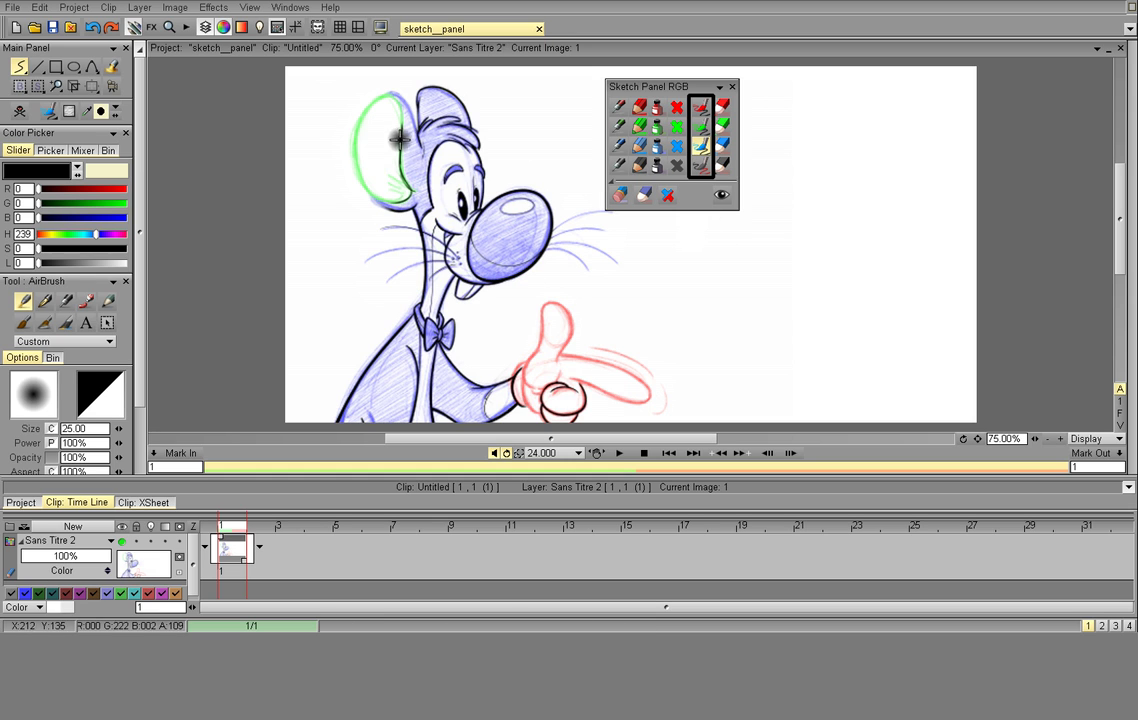
mouse_move(355, 132)
left_mouse_down()
mouse_move(375, 195)
mouse_move(479, 226)
mouse_move(470, 256)
mouse_move(495, 300)
mouse_move(590, 323)
mouse_move(594, 383)
mouse_move(630, 399)
left_mouse_up()
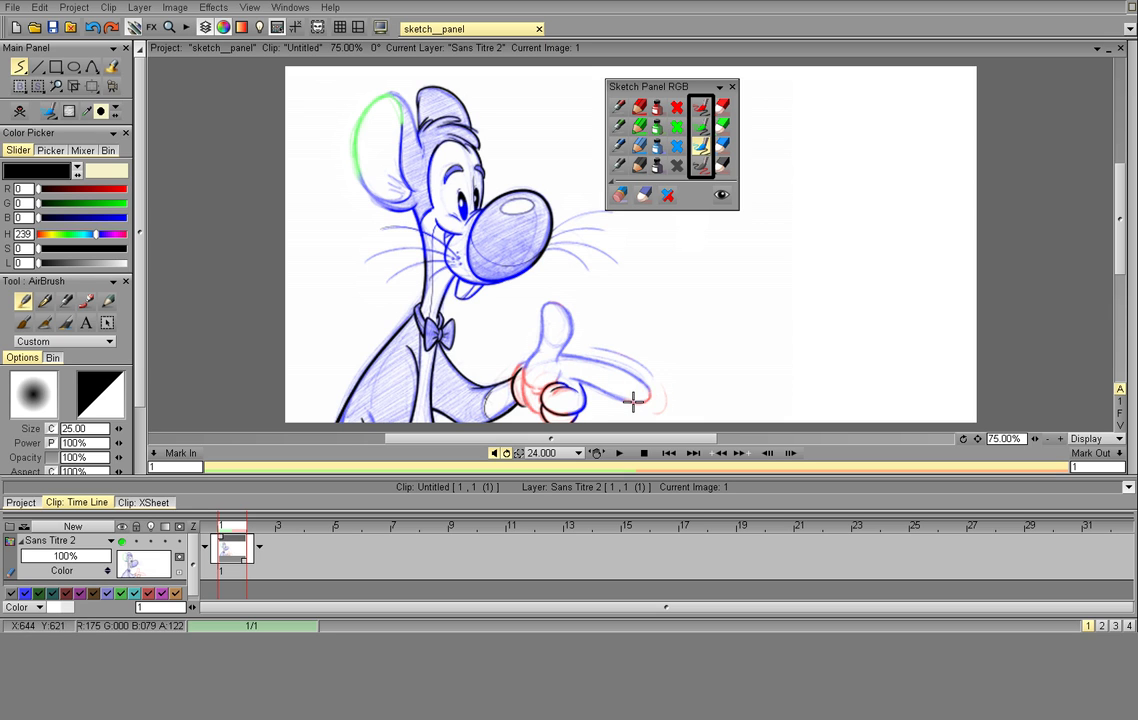
key("ctrl+z")
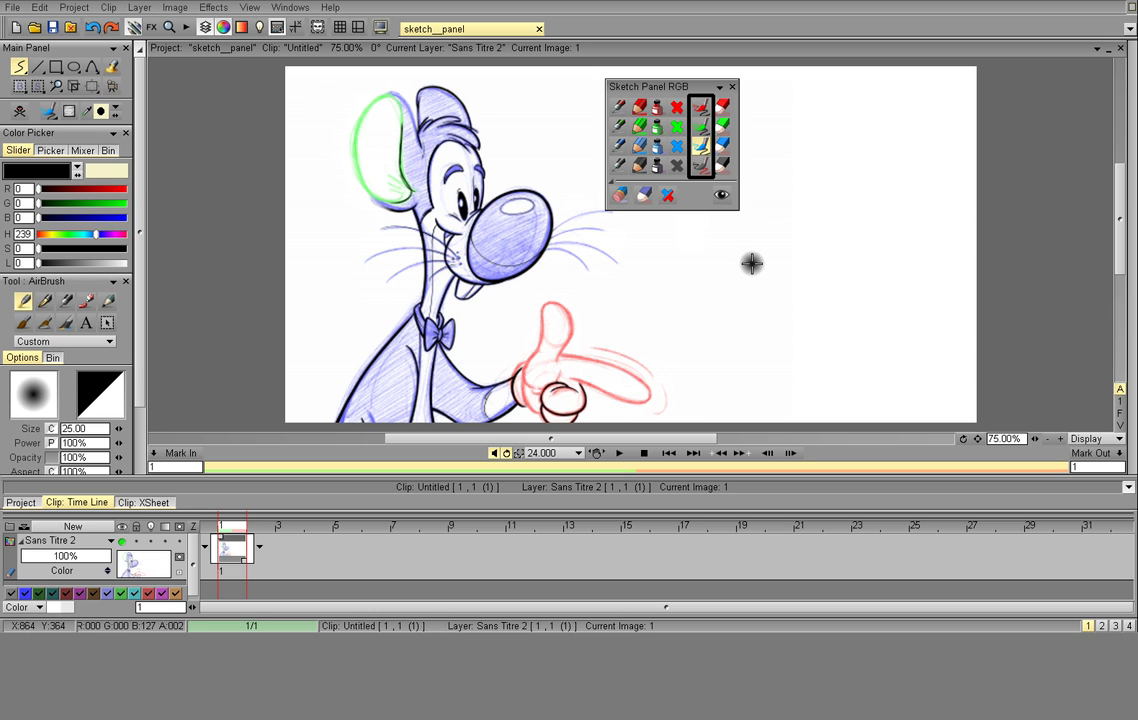
Step: Tint lines from the ear down to the pointing hand black with the black tint brush
left_click(700, 165)
mouse_move(406, 94)
left_mouse_down()
mouse_move(357, 140)
mouse_move(405, 123)
mouse_move(441, 244)
mouse_move(460, 261)
mouse_move(509, 216)
mouse_move(507, 250)
mouse_move(554, 211)
mouse_move(561, 322)
mouse_move(588, 310)
mouse_move(577, 302)
mouse_move(547, 349)
mouse_move(573, 321)
mouse_move(568, 355)
mouse_move(591, 360)
mouse_move(592, 400)
mouse_move(622, 374)
mouse_move(646, 397)
mouse_move(678, 399)
left_mouse_up()
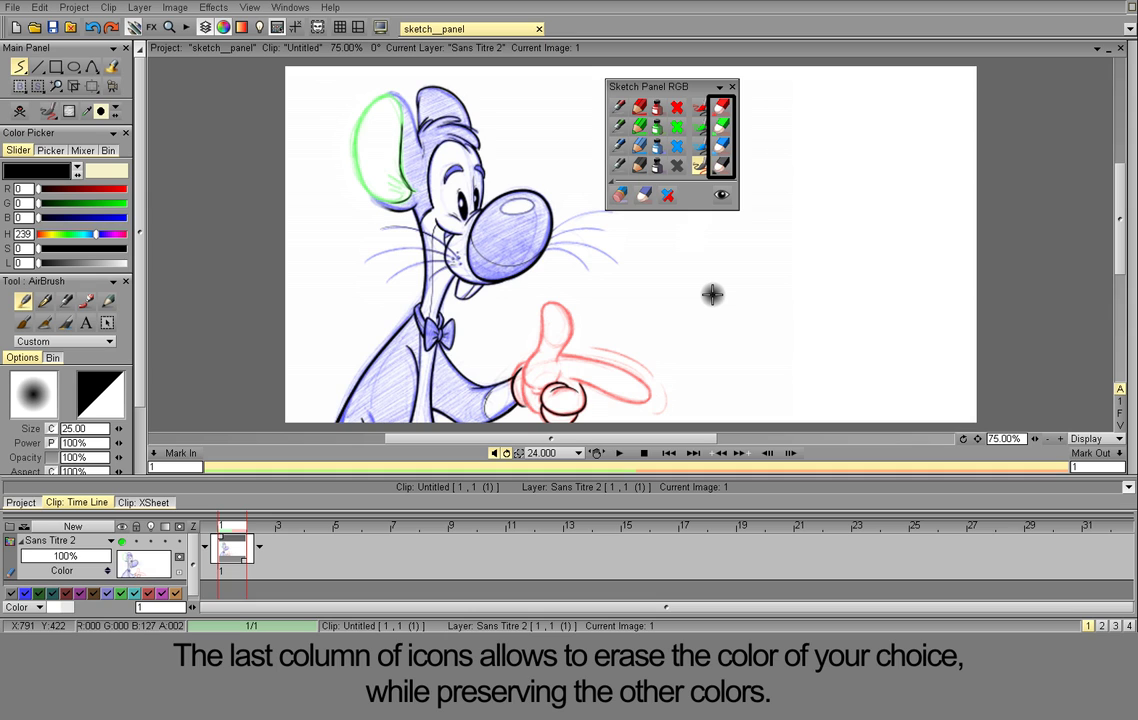
Step: Erase the red lines of the pointing hand with the red eraser, and undo the erasure
left_click(722, 106)
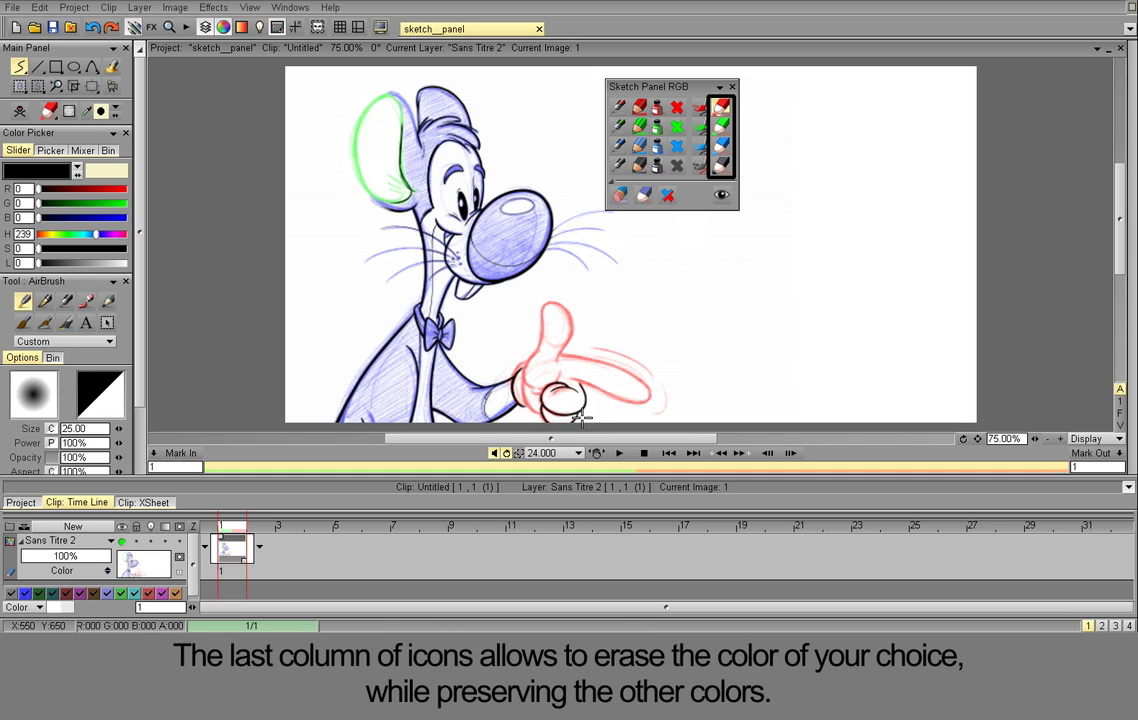
mouse_move(563, 415)
left_mouse_down()
mouse_move(467, 350)
mouse_move(508, 370)
left_mouse_up()
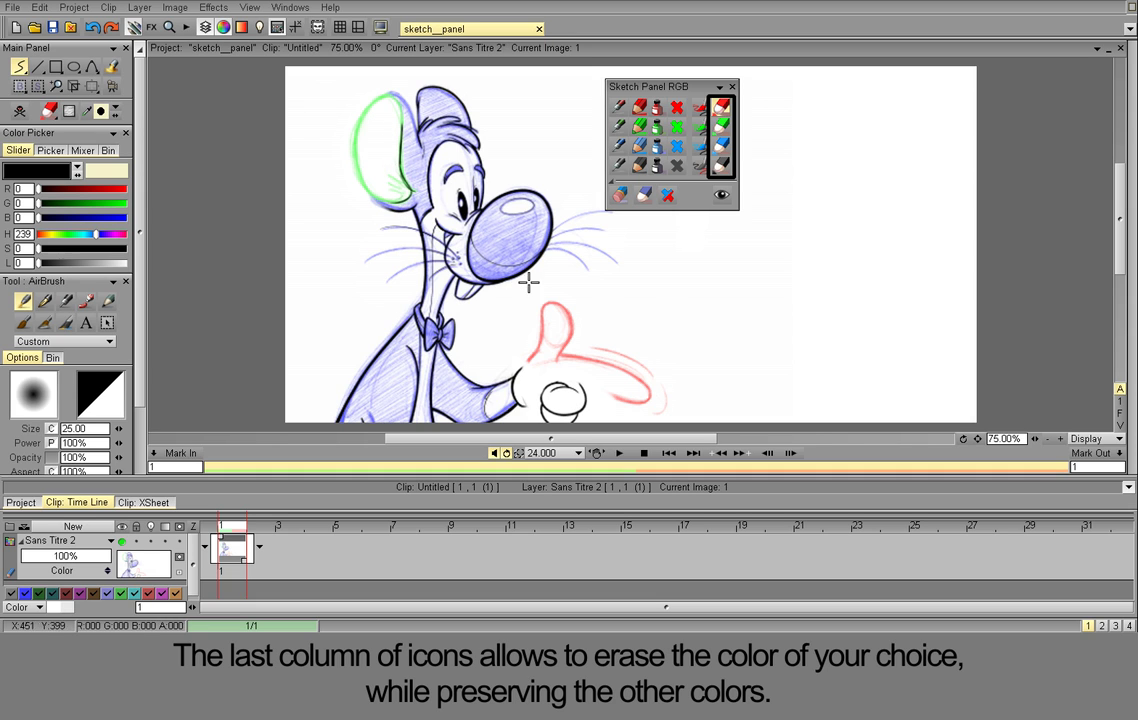
key("ctrl+z")
Step: Erase the green lines of the ear with the green eraser, and undo the erasure
left_click(721, 125)
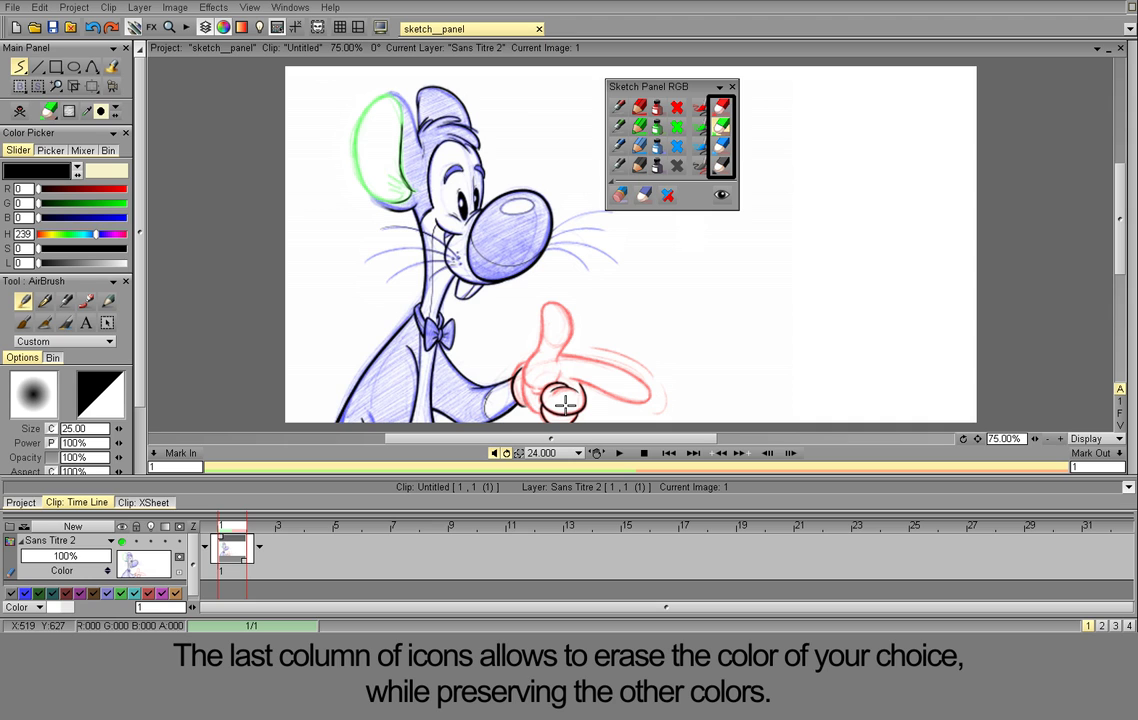
mouse_move(338, 90)
left_mouse_down()
mouse_move(339, 206)
mouse_move(434, 190)
left_mouse_up()
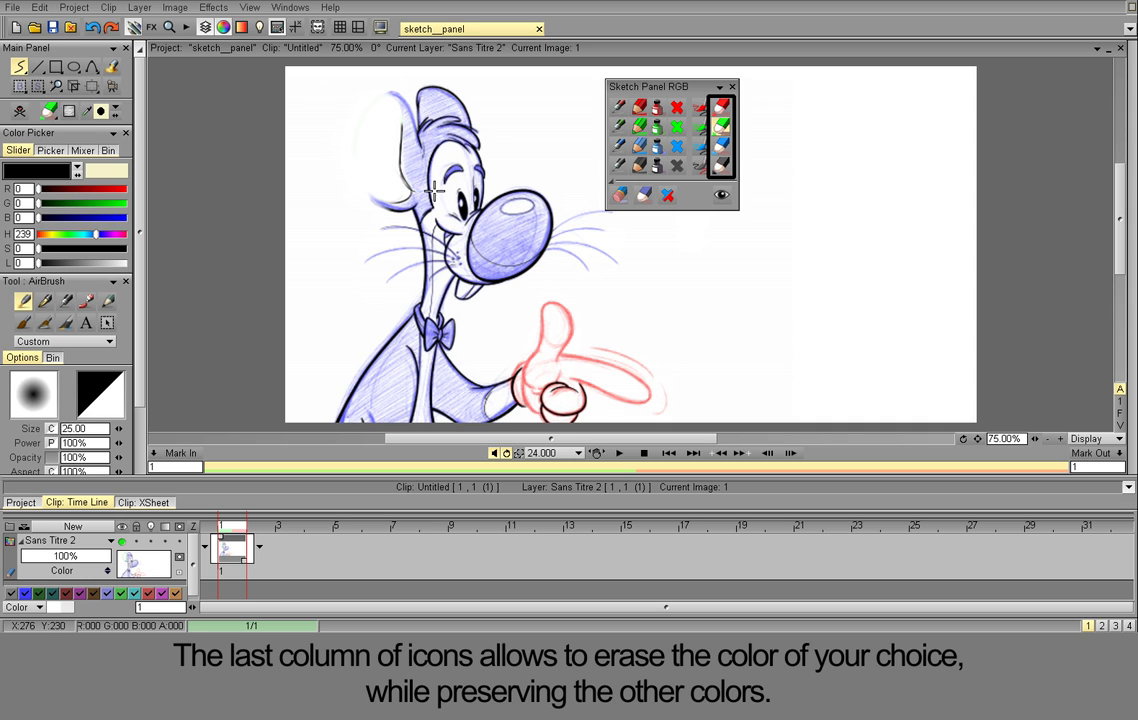
key("ctrl+z")
Step: Erase blue lines on the nose and face with the blue eraser, and try the black eraser around the head and ear
left_click(722, 146)
mouse_move(495, 250)
left_mouse_down()
mouse_move(475, 235)
mouse_move(445, 240)
mouse_move(415, 205)
mouse_move(468, 197)
mouse_move(435, 210)
mouse_move(499, 262)
left_mouse_up()
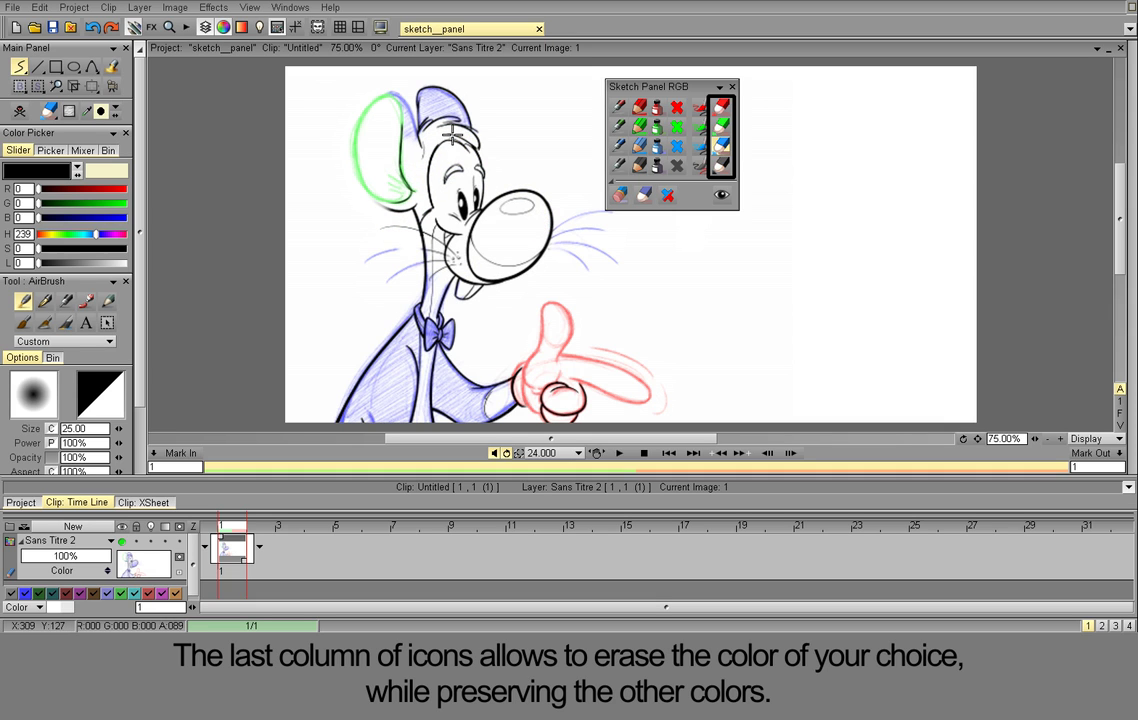
left_click(722, 167)
mouse_move(441, 150)
left_mouse_down()
mouse_move(410, 175)
mouse_move(420, 165)
mouse_move(442, 205)
mouse_move(385, 150)
mouse_move(422, 140)
mouse_move(427, 157)
mouse_move(398, 213)
left_mouse_up()
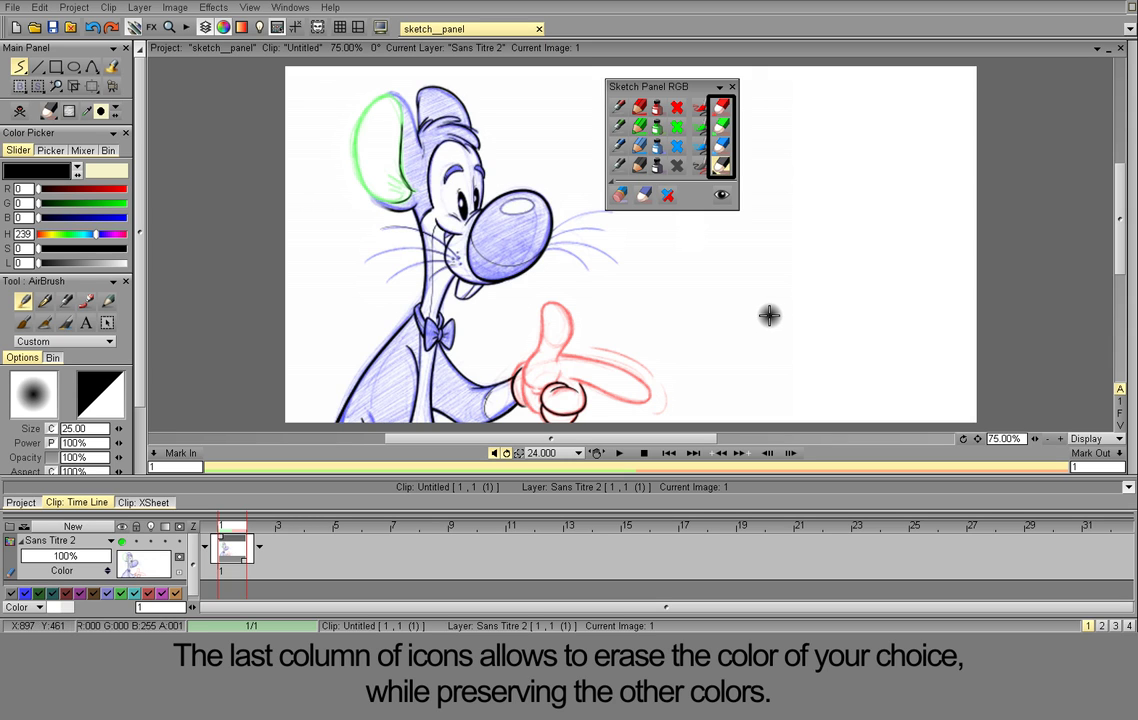
Step: Erase four diagonal bands across the ear, face, nose and shoulder with the pen eraser that removes every line colour
left_click(619, 194)
left_click_drag(396, 196, 477, 166)
left_click_drag(376, 252, 514, 191)
left_click_drag(331, 315, 406, 284)
left_click_drag(492, 262, 567, 228)
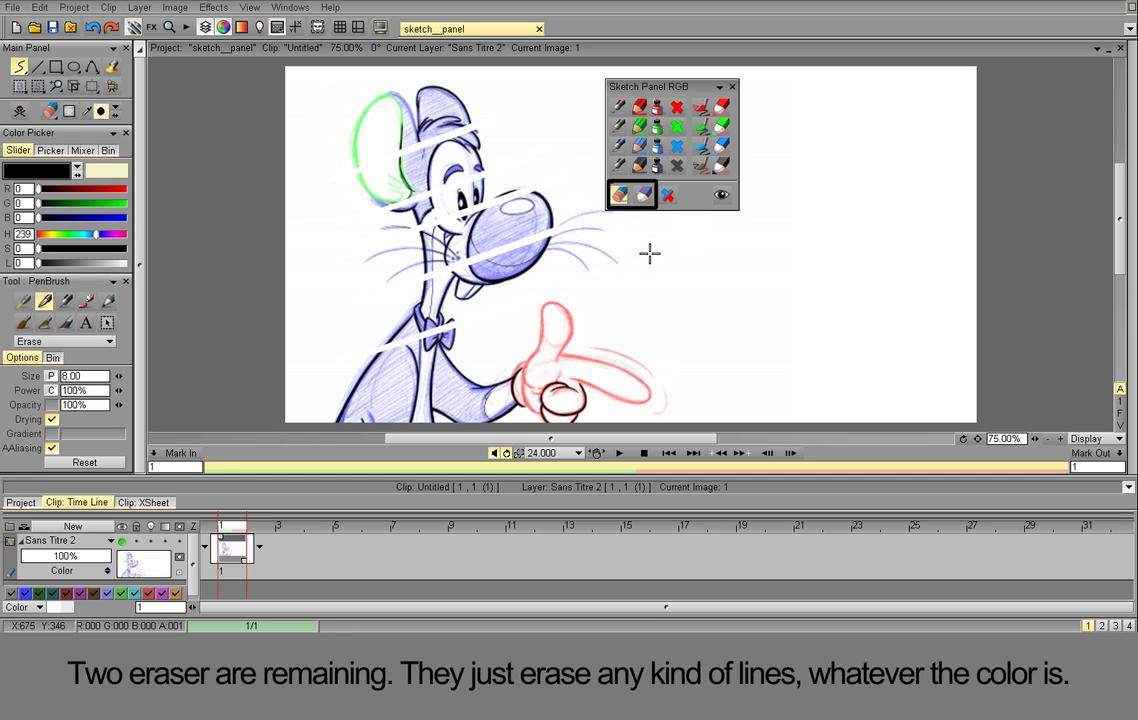
Step: Fade out the body and hand lines with the soft airbrush eraser, and undo all strokes of both general erasers
left_click(643, 194)
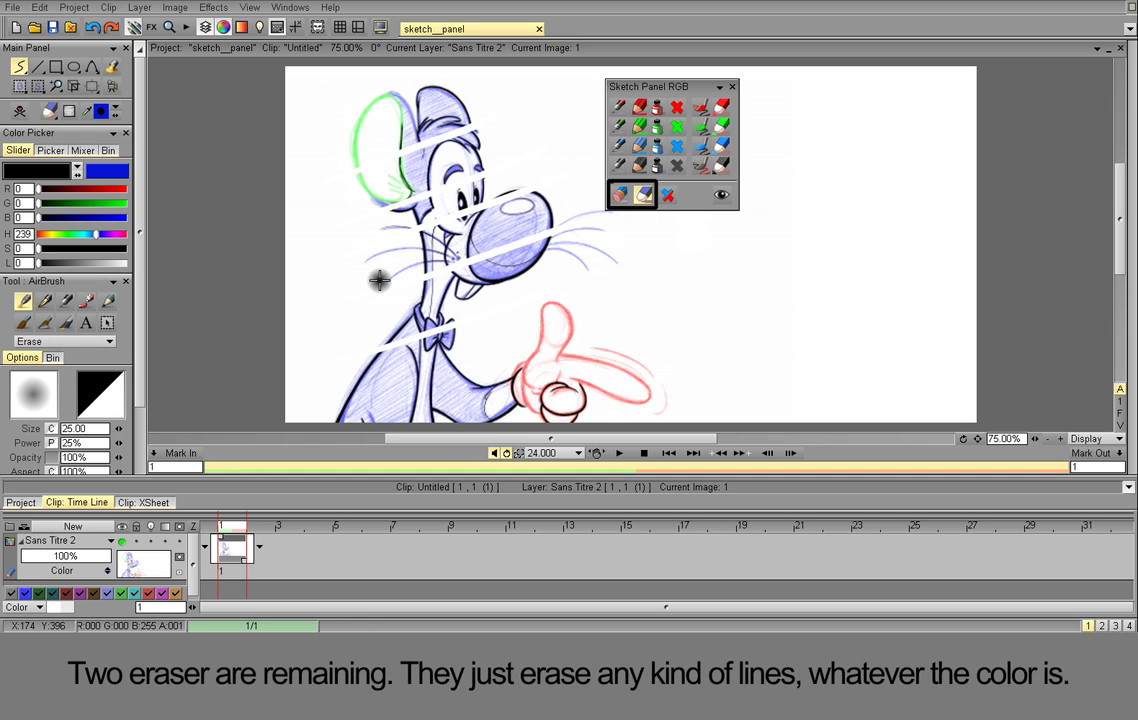
mouse_move(335, 330)
left_mouse_down()
mouse_move(338, 406)
mouse_move(407, 367)
mouse_move(355, 330)
mouse_move(414, 408)
mouse_move(400, 370)
mouse_move(488, 373)
mouse_move(490, 406)
mouse_move(582, 399)
mouse_move(589, 348)
mouse_move(480, 399)
mouse_move(513, 333)
mouse_move(696, 266)
left_mouse_up()
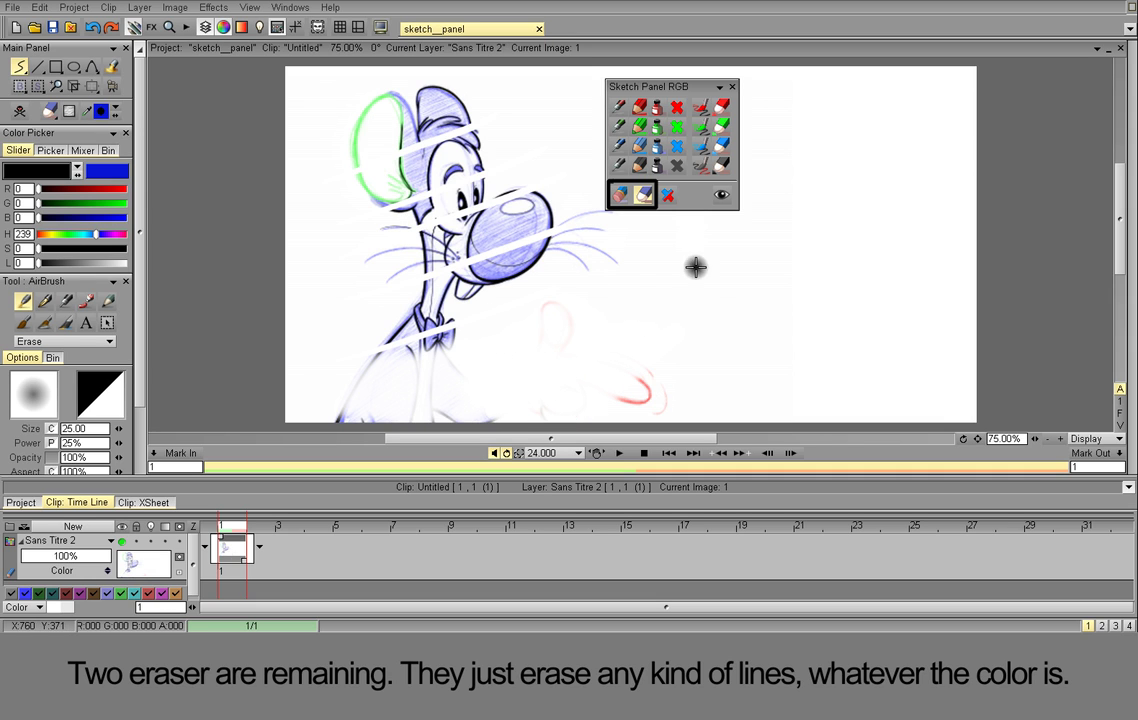
key("ctrl+z")
key("ctrl+z")
key("ctrl+z")
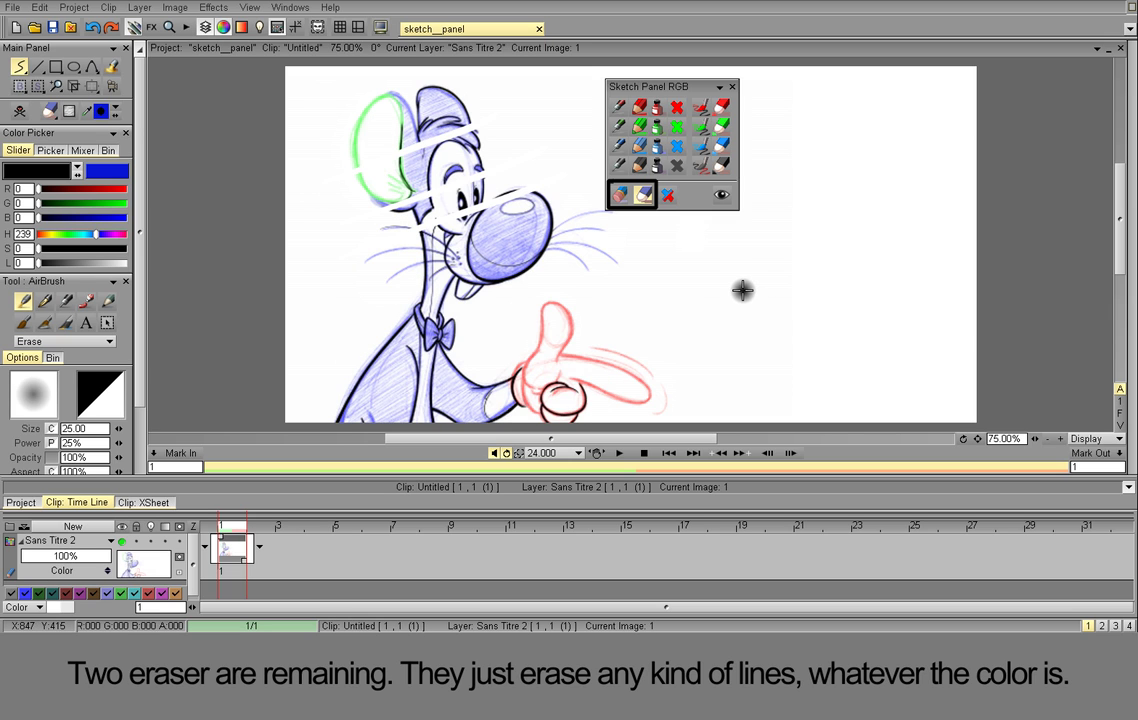
key("ctrl+z")
key("ctrl+z")
key("ctrl+z")
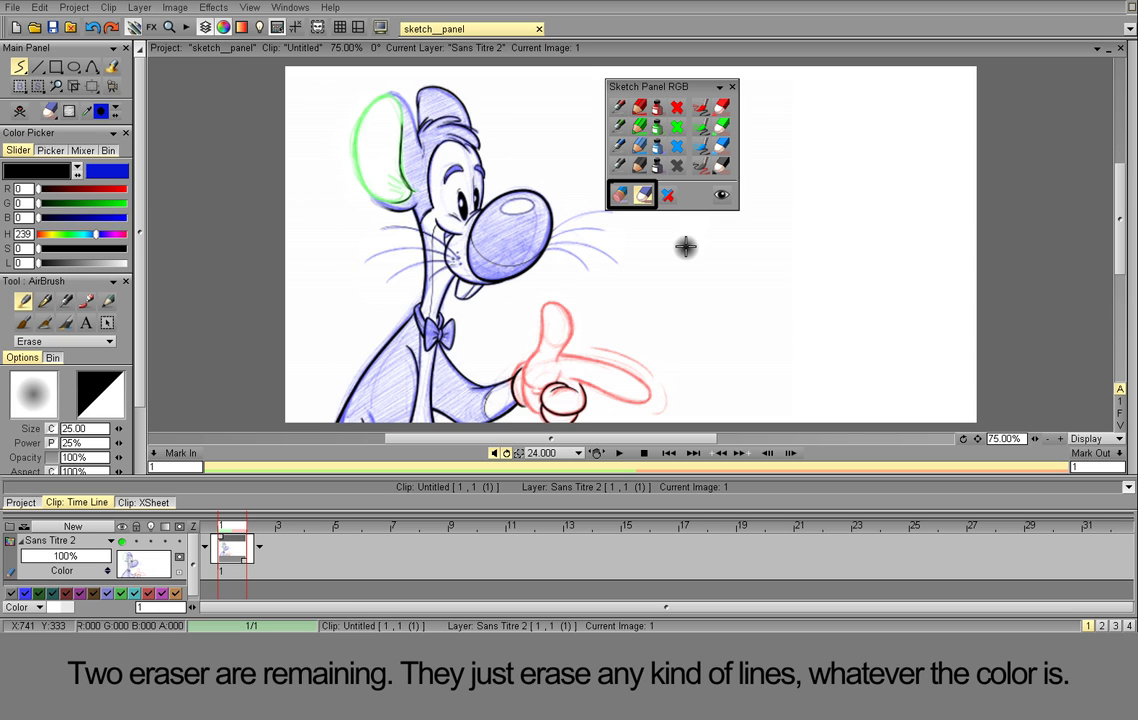
Step: Erase all red, green and blue lines of the sketch at once, and undo the erasure
left_click(669, 200)
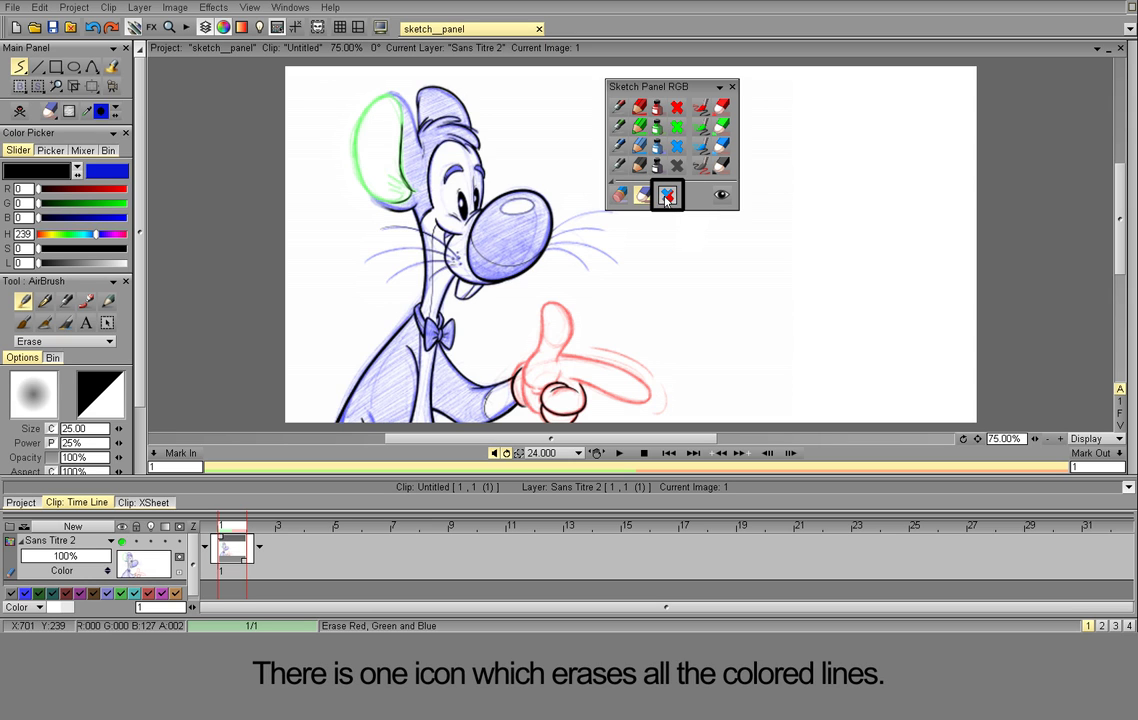
left_click(667, 200)
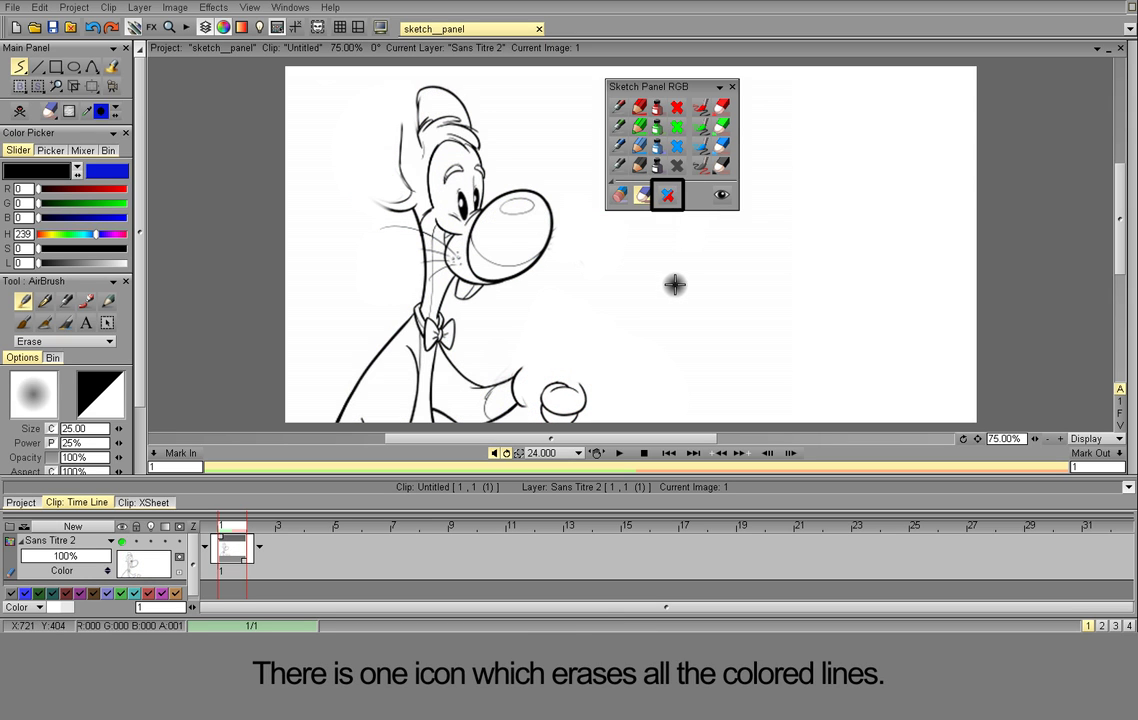
key("ctrl+z")
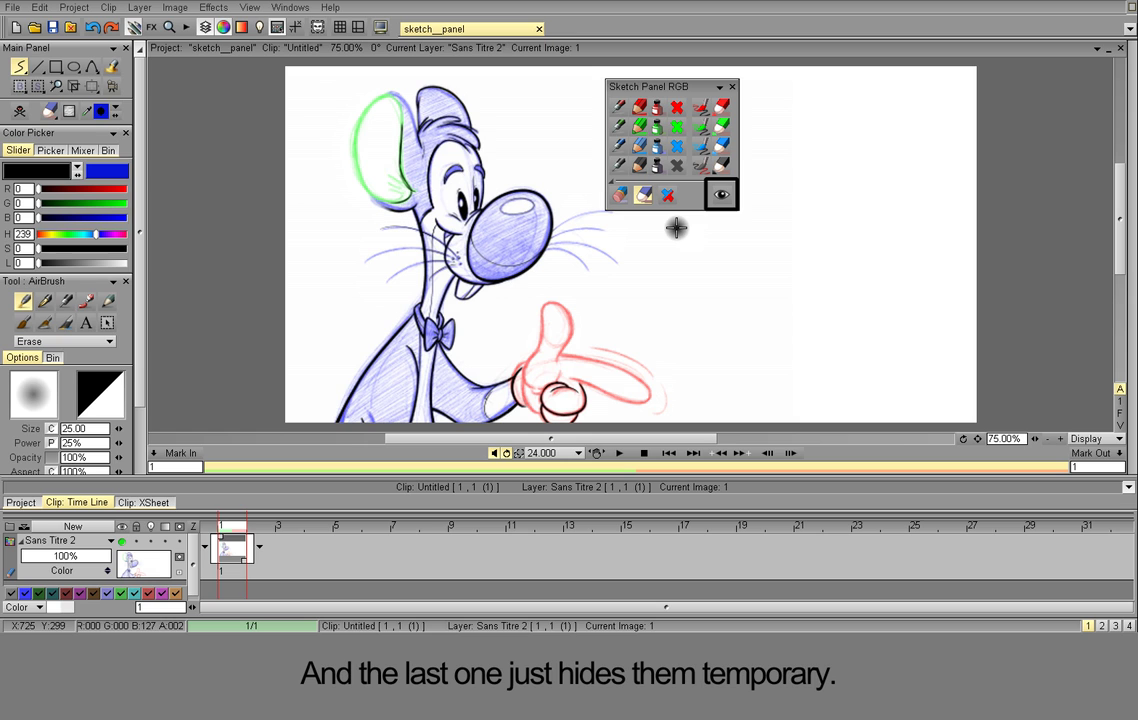
Step: Hide the coloured lines temporarily with Quick look, and show them again
left_click(721, 194)
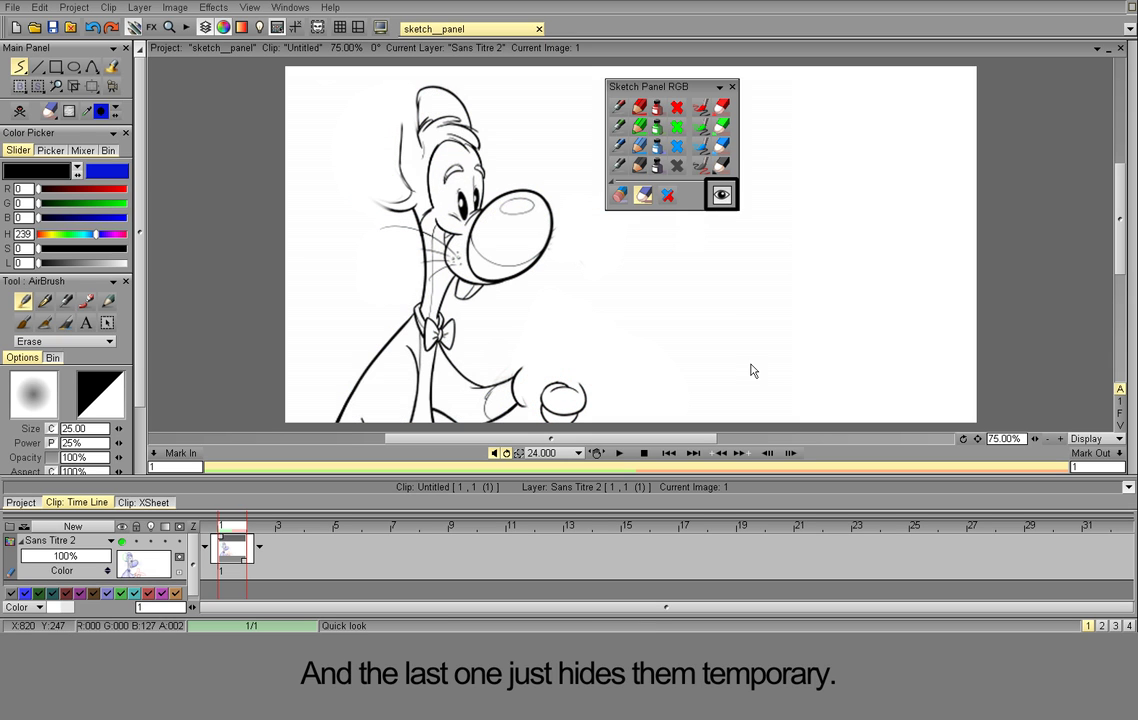
left_click(721, 194)
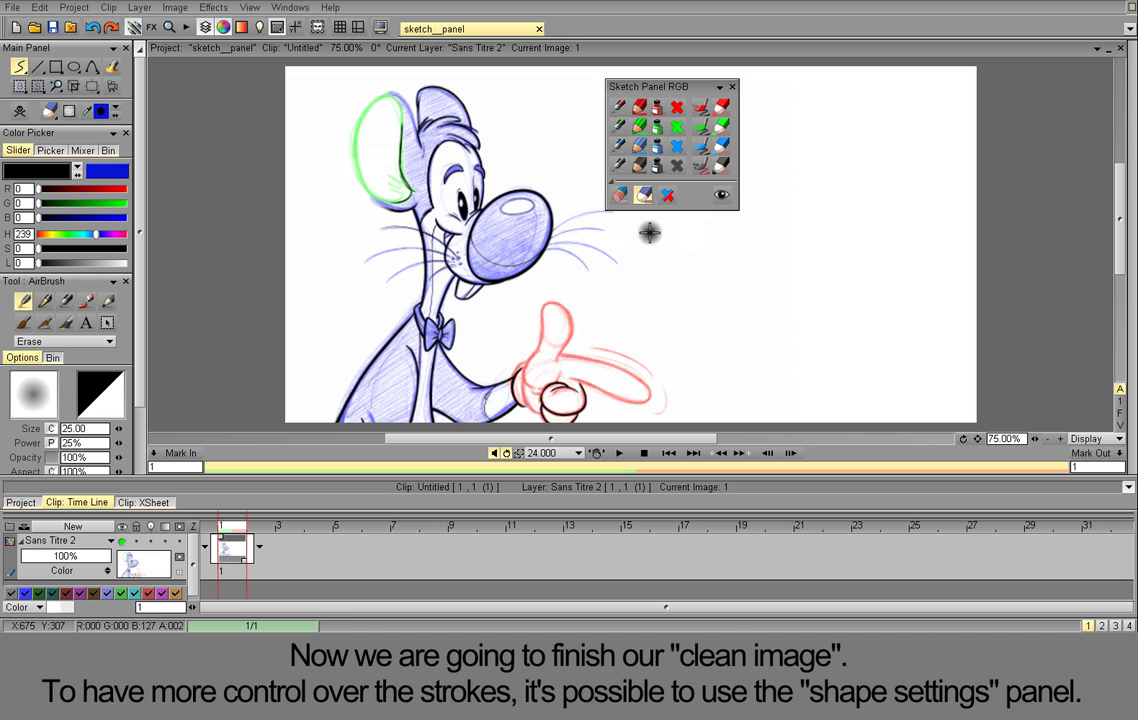
Step: Select the black pencil, open the Shape Settings panel and place it beside the Sketch Panel RGB
left_click(640, 167)
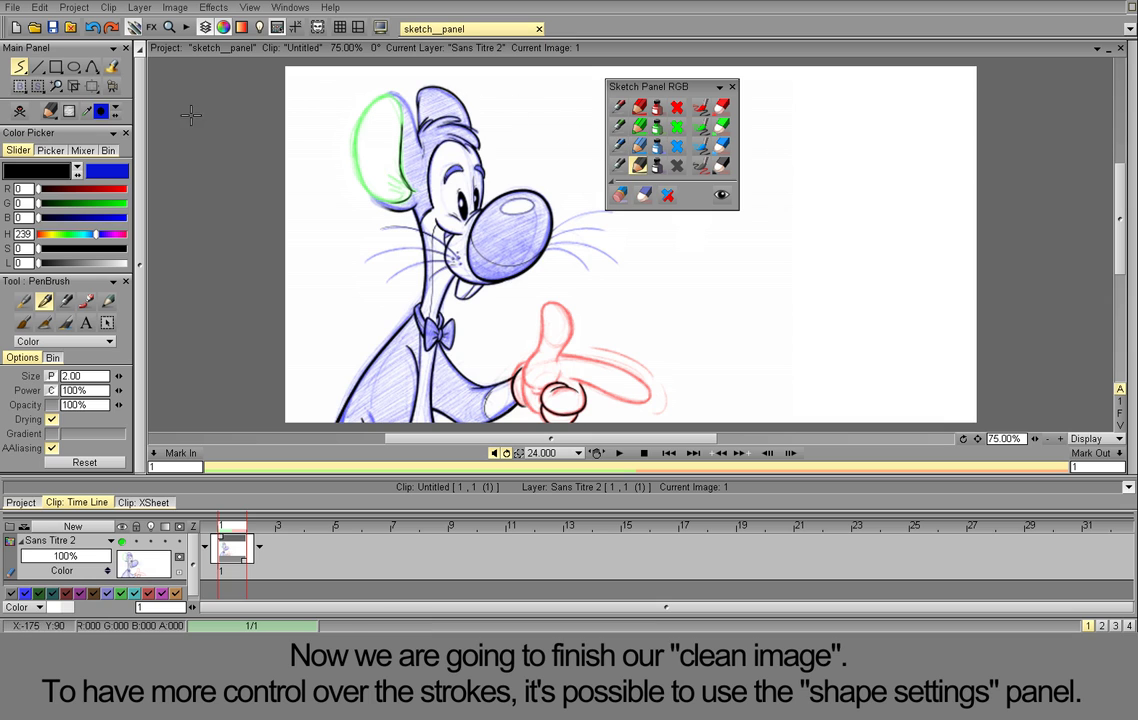
right_click(19, 67)
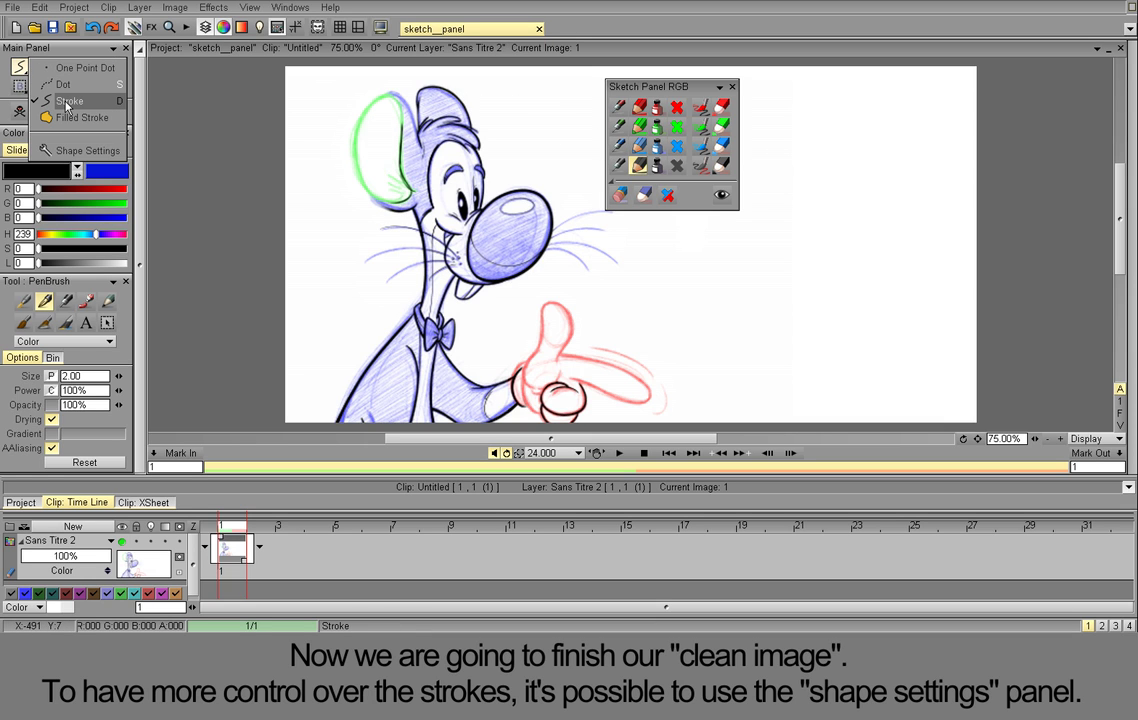
left_click(129, 157)
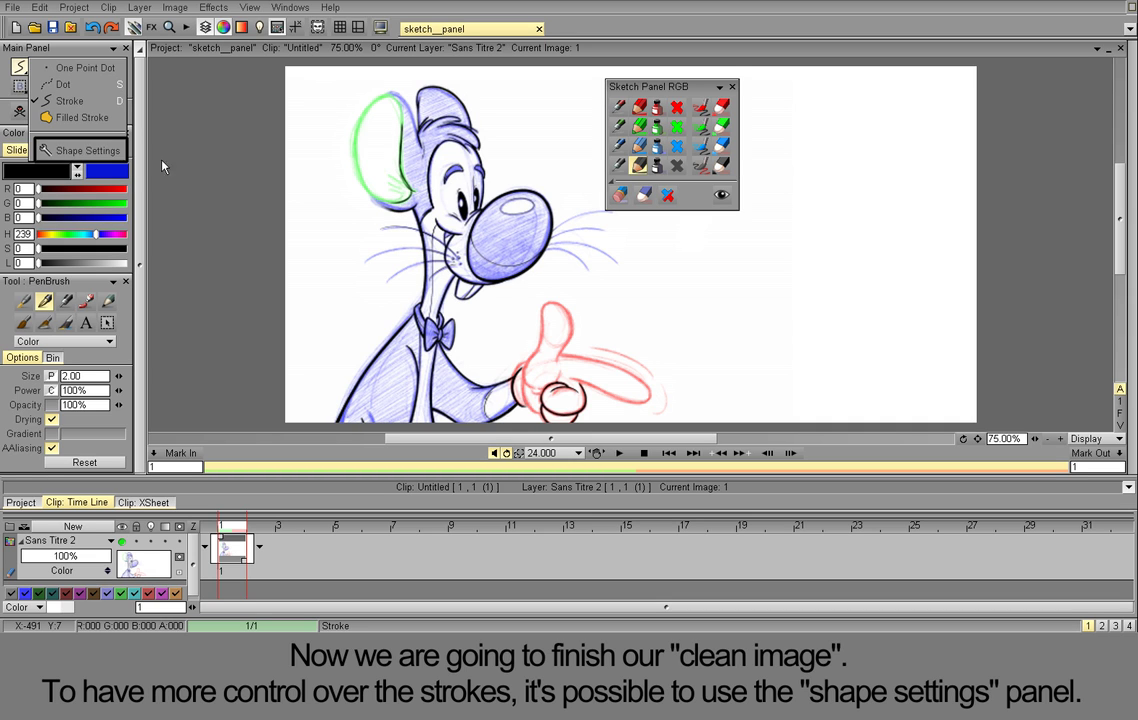
left_click(290, 7)
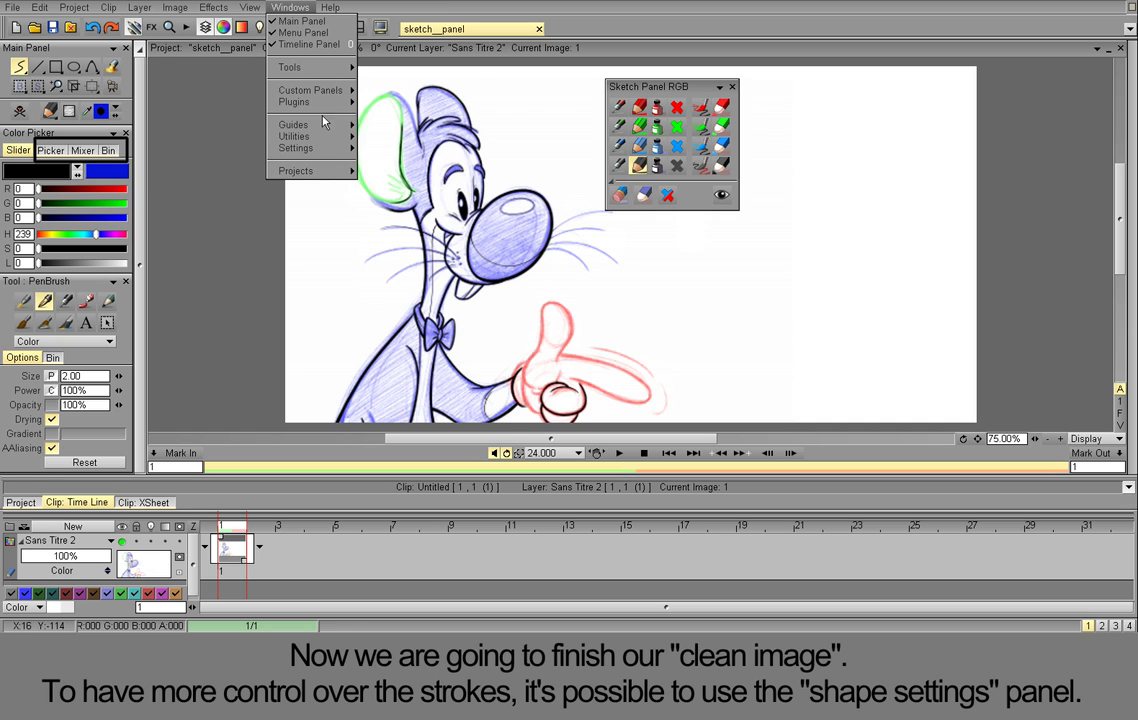
mouse_move(298, 148)
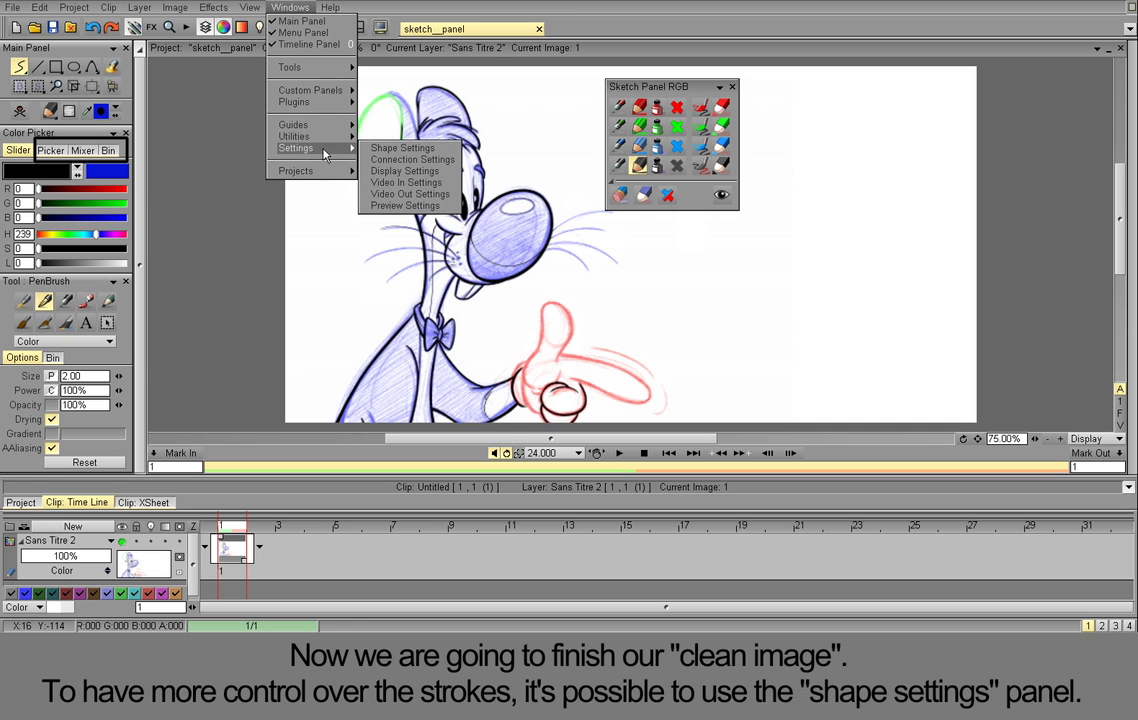
left_click(450, 151)
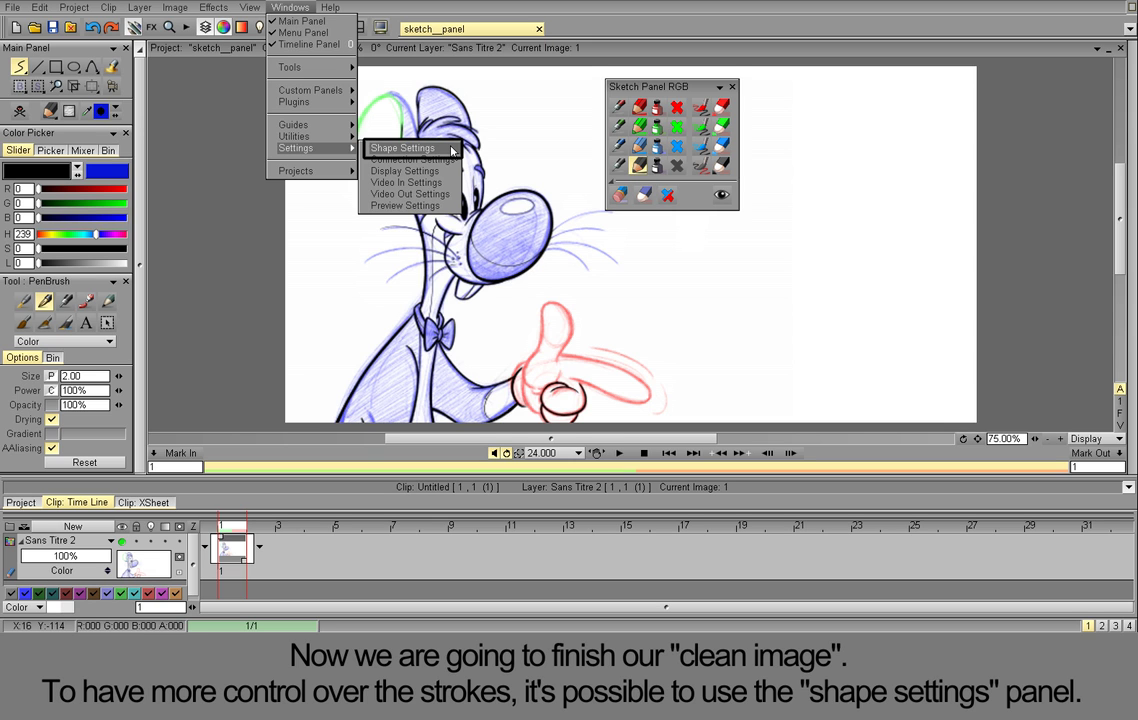
left_click_drag(265, 152, 802, 92)
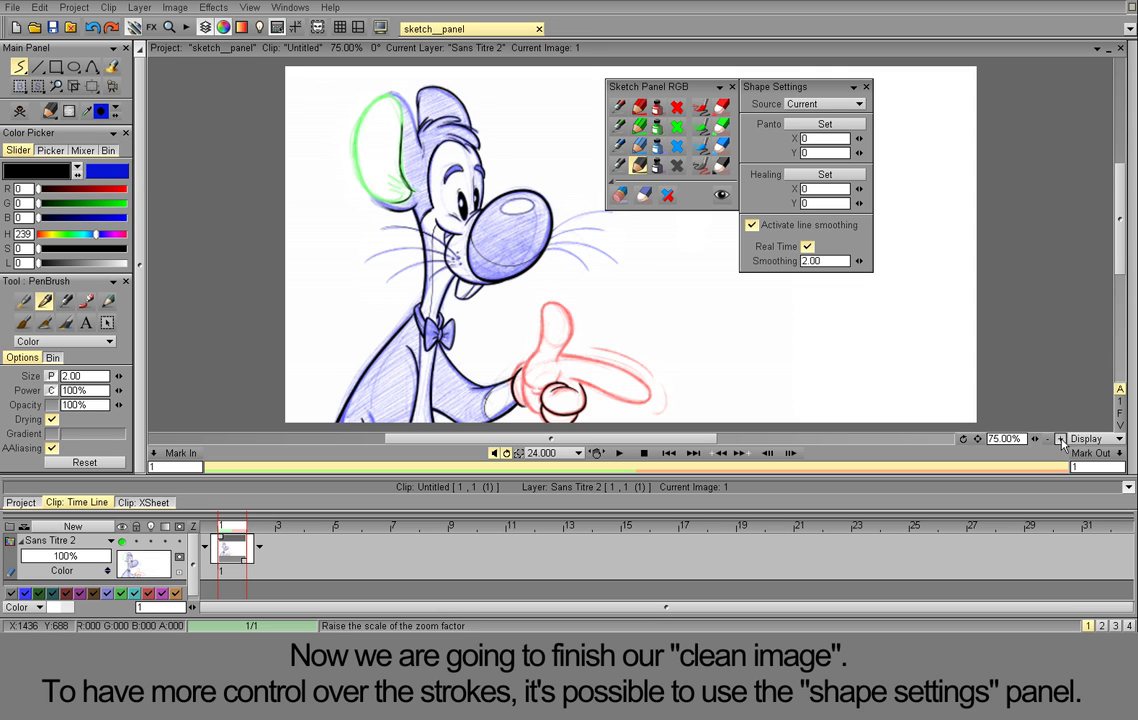
Step: Ink the thumb and index finger of the pointing hand in black with the view at 100% and smoothing at 2.00
scroll(940, 390, "up", 1)
scroll(997, 220, "down", 3)
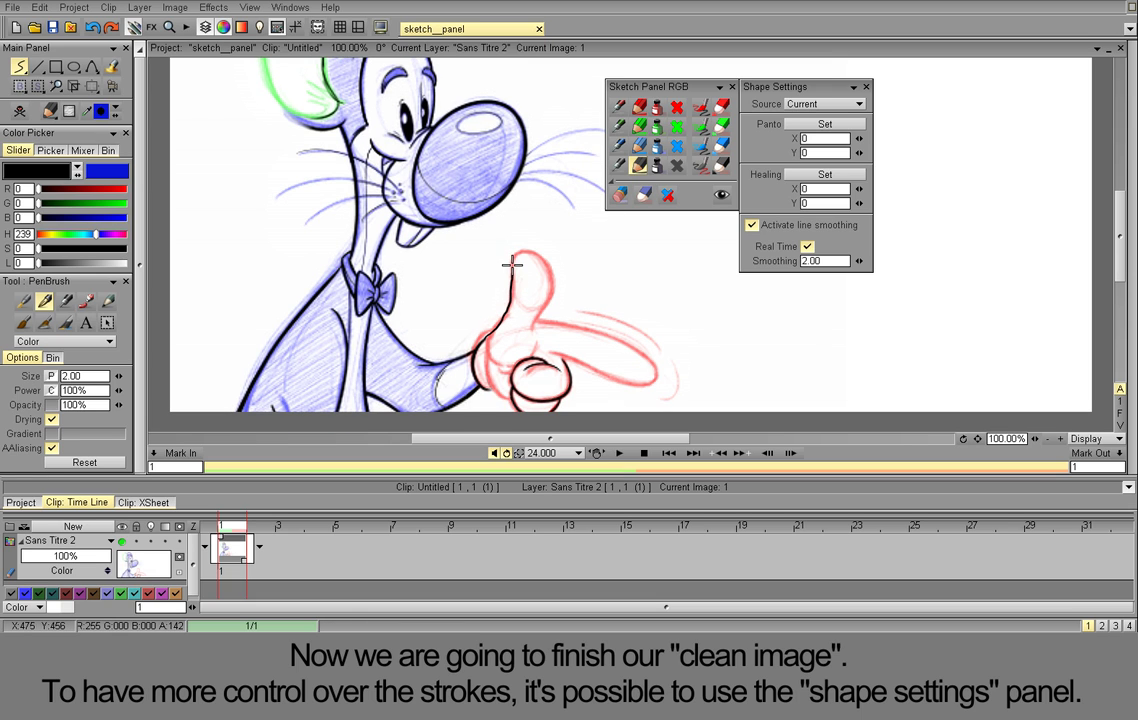
mouse_move(520, 253)
left_mouse_down()
mouse_move(553, 281)
mouse_move(532, 326)
mouse_move(561, 316)
mouse_move(532, 324)
mouse_move(623, 341)
mouse_move(657, 375)
mouse_move(639, 387)
mouse_move(574, 364)
left_mouse_up()
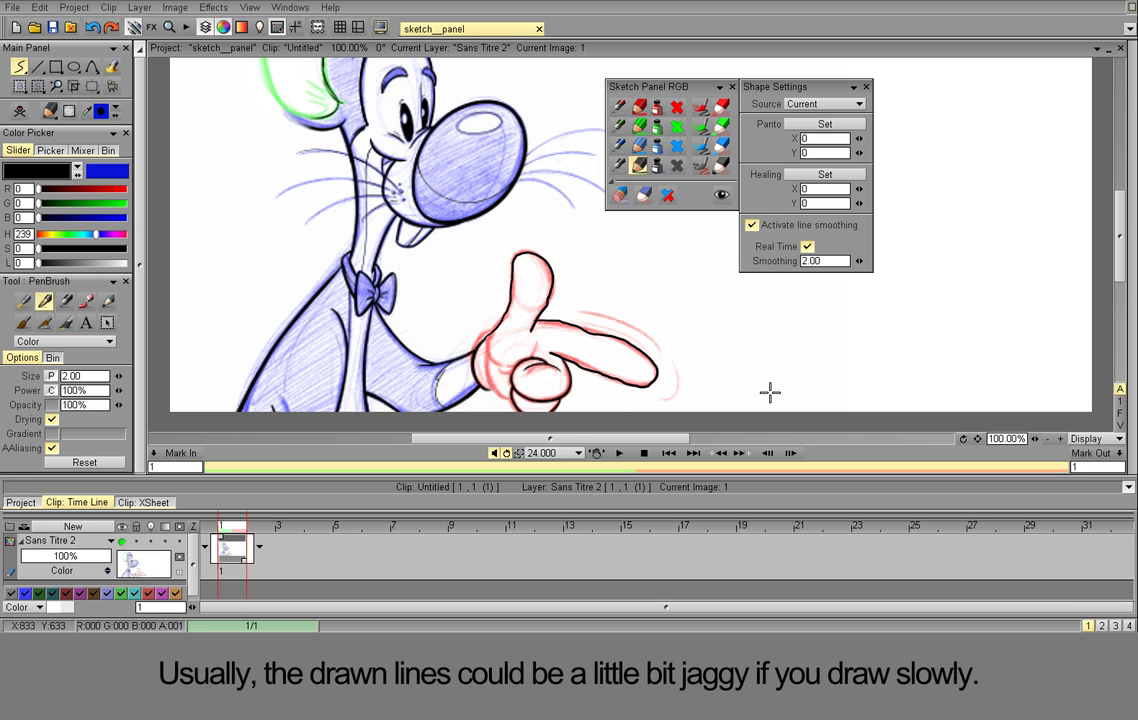
Step: Erase the red lines around the thumb and index finger, and undo both the erasure and the black inking
left_click(720, 107)
mouse_move(520, 245)
left_mouse_down()
mouse_move(500, 287)
mouse_move(533, 325)
mouse_move(588, 318)
mouse_move(658, 371)
mouse_move(693, 374)
mouse_move(595, 368)
left_mouse_up()
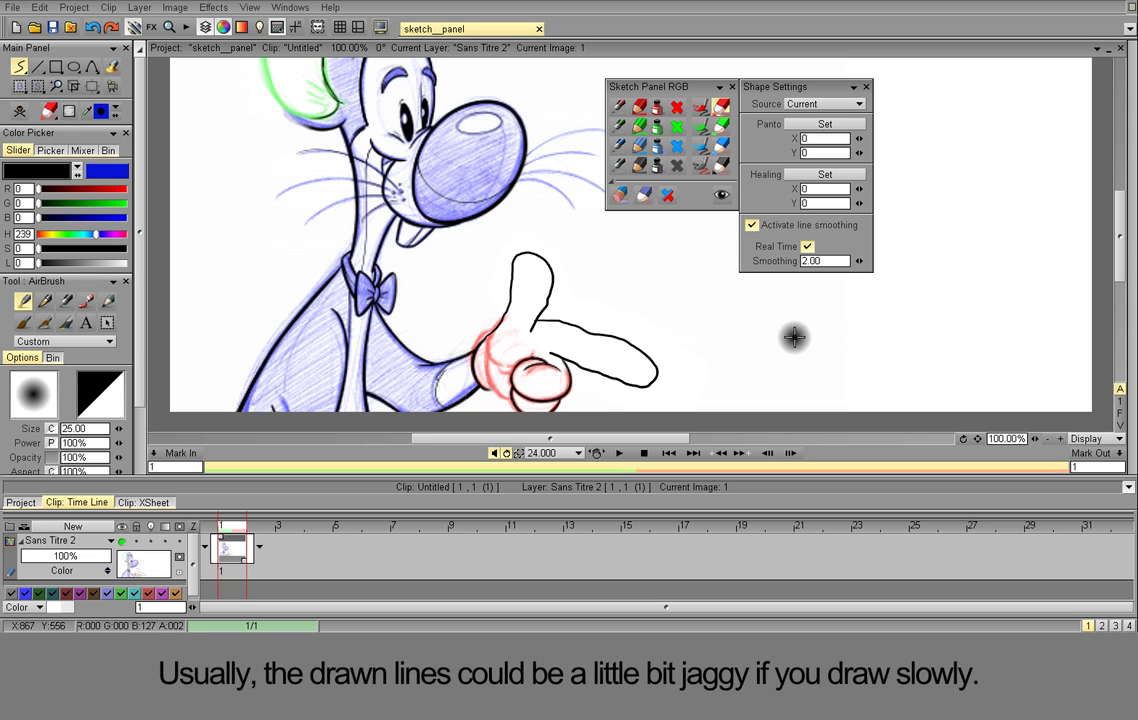
key("ctrl+z")
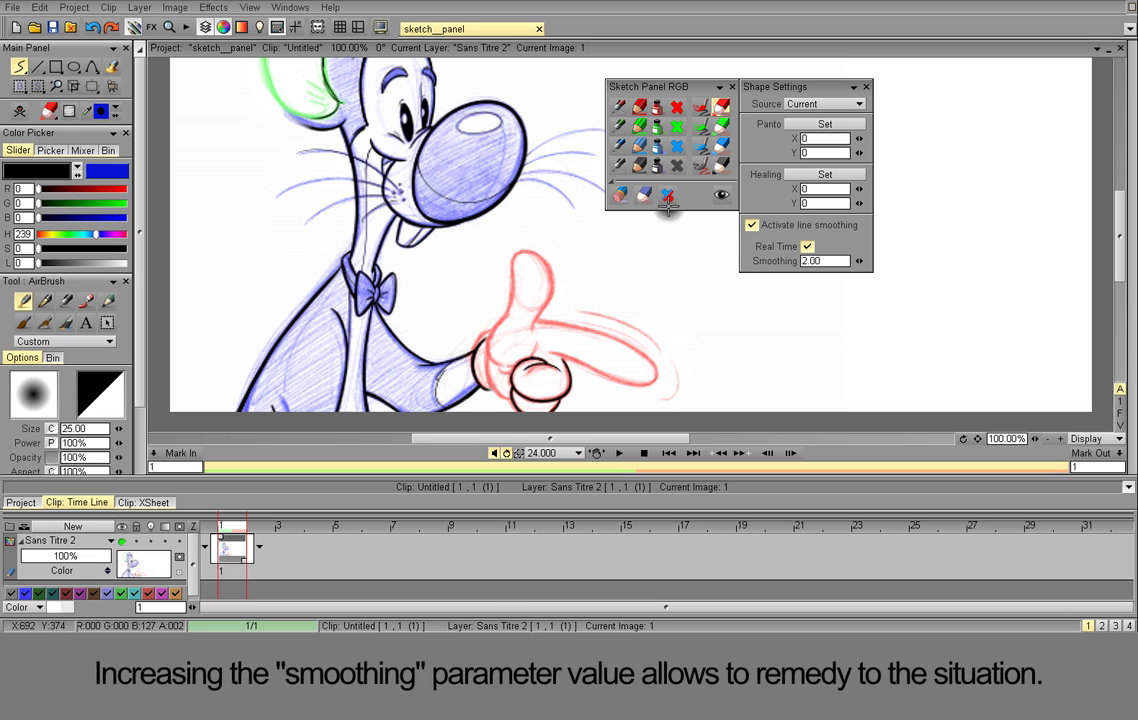
Step: Set the line smoothing to 40.00 and ink the thumb and index finger with the black pencil
left_click(640, 168)
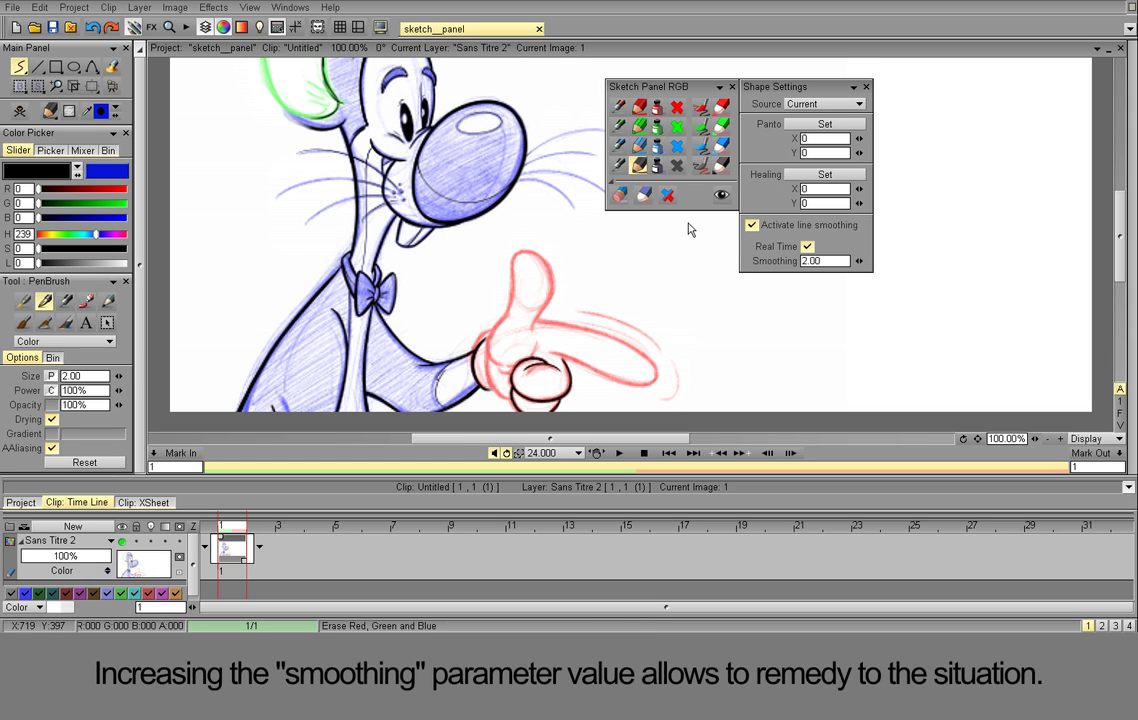
left_click(831, 262)
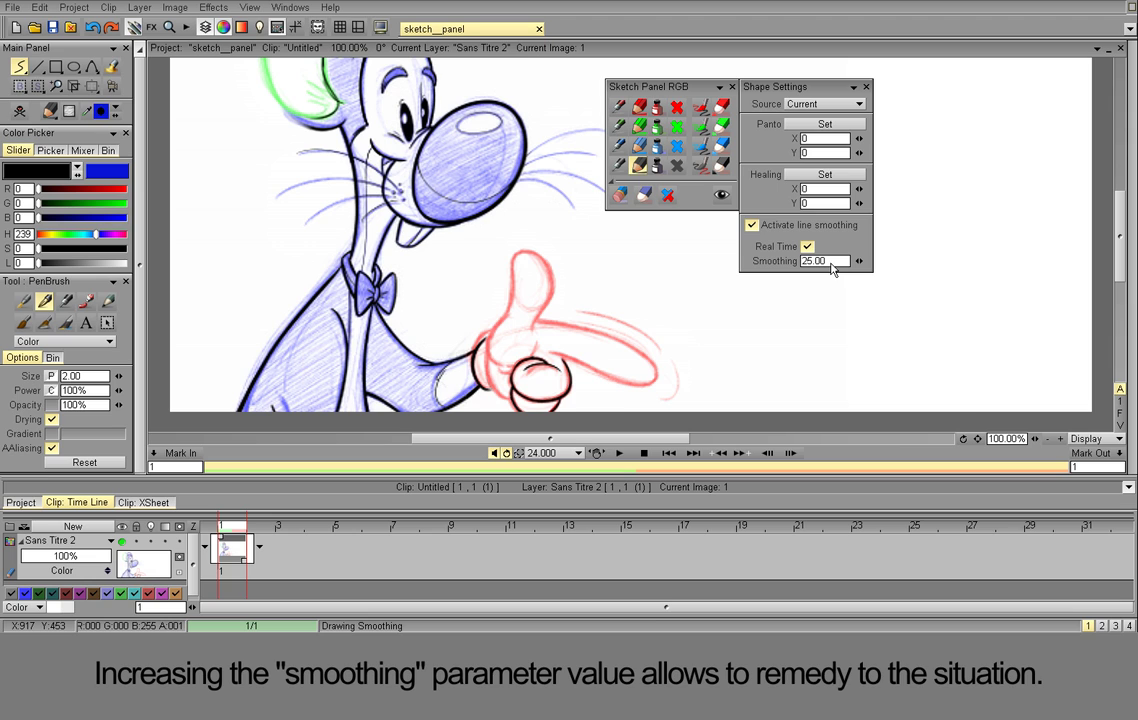
mouse_move(508, 300)
left_mouse_down()
mouse_move(519, 253)
mouse_move(542, 257)
mouse_move(552, 274)
mouse_move(532, 330)
left_mouse_up()
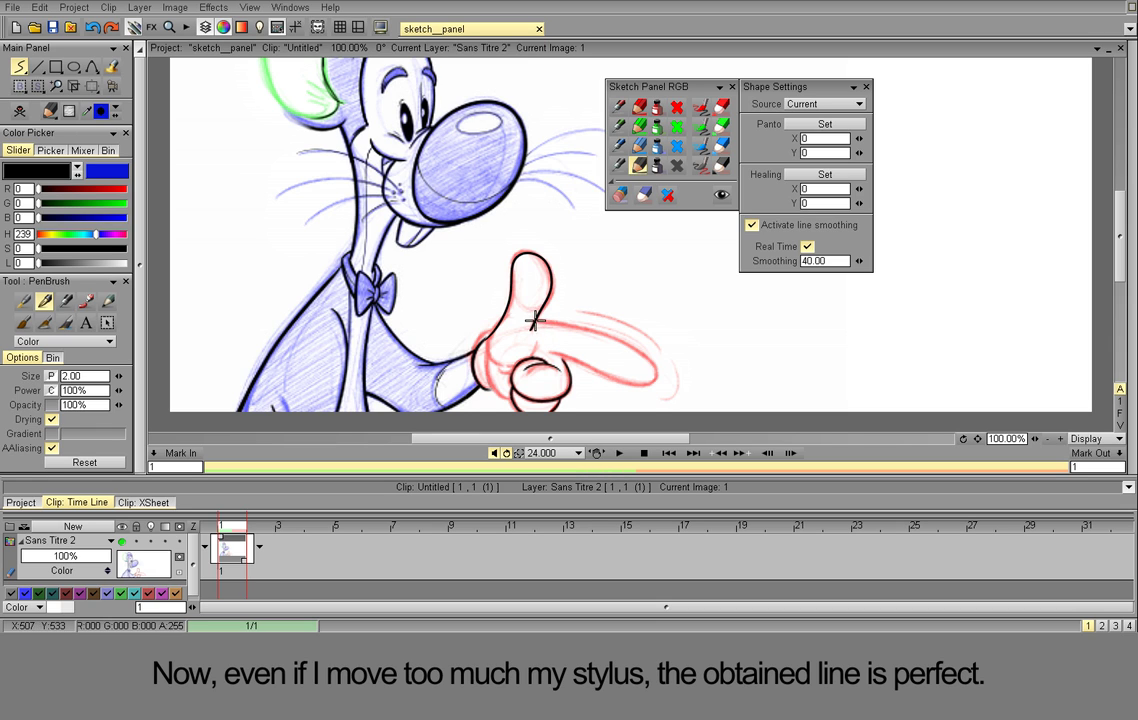
left_click_drag(586, 326, 655, 365)
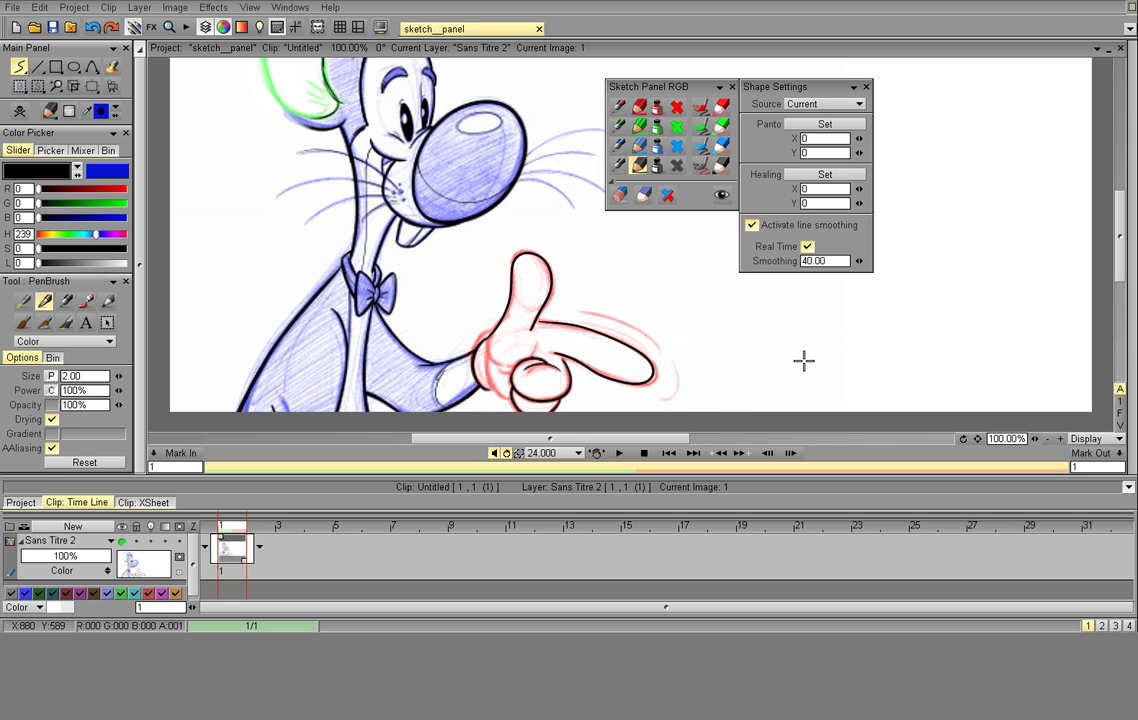
Step: Set the smoothing to 2.00, erase the red lines around the thumb and index finger, and switch to the black pencil
left_click(640, 106)
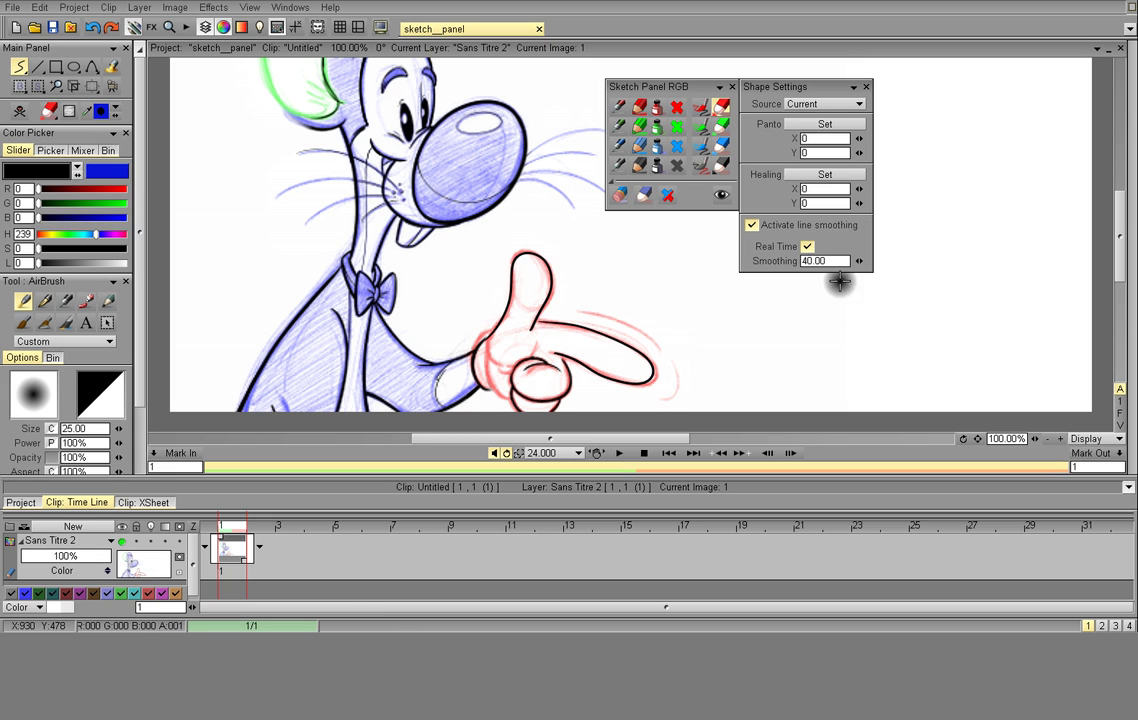
left_click(847, 263)
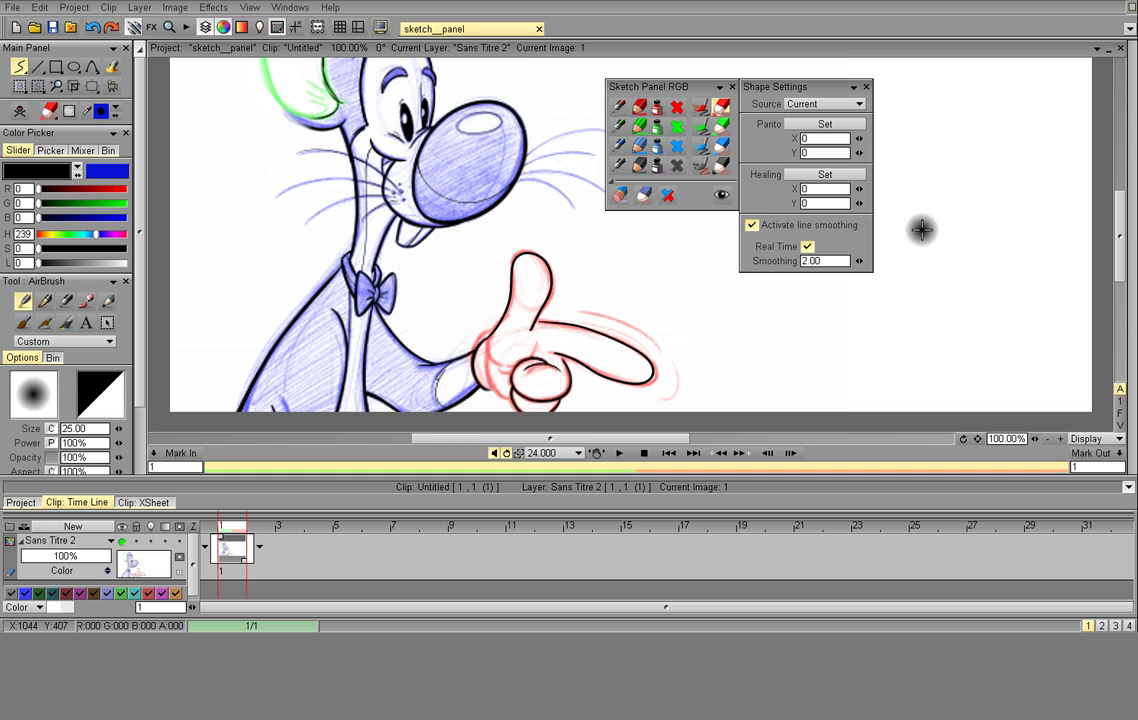
mouse_move(513, 305)
left_mouse_down()
mouse_move(627, 330)
mouse_move(635, 371)
mouse_move(570, 345)
left_mouse_up()
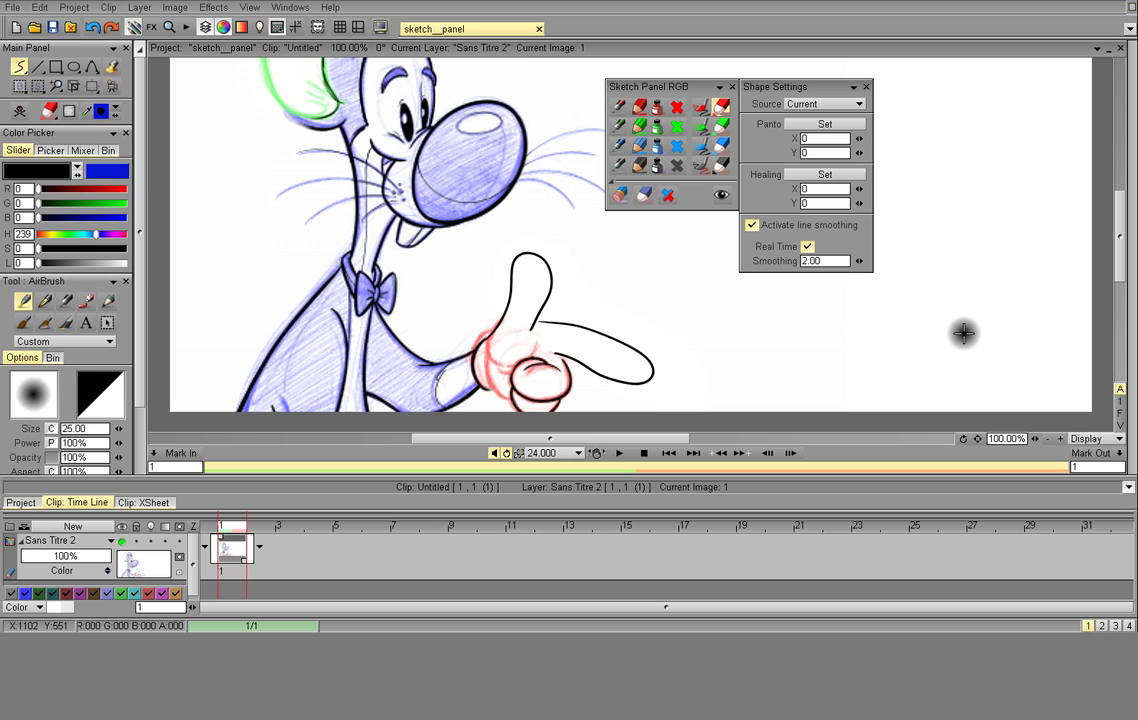
left_click(638, 167)
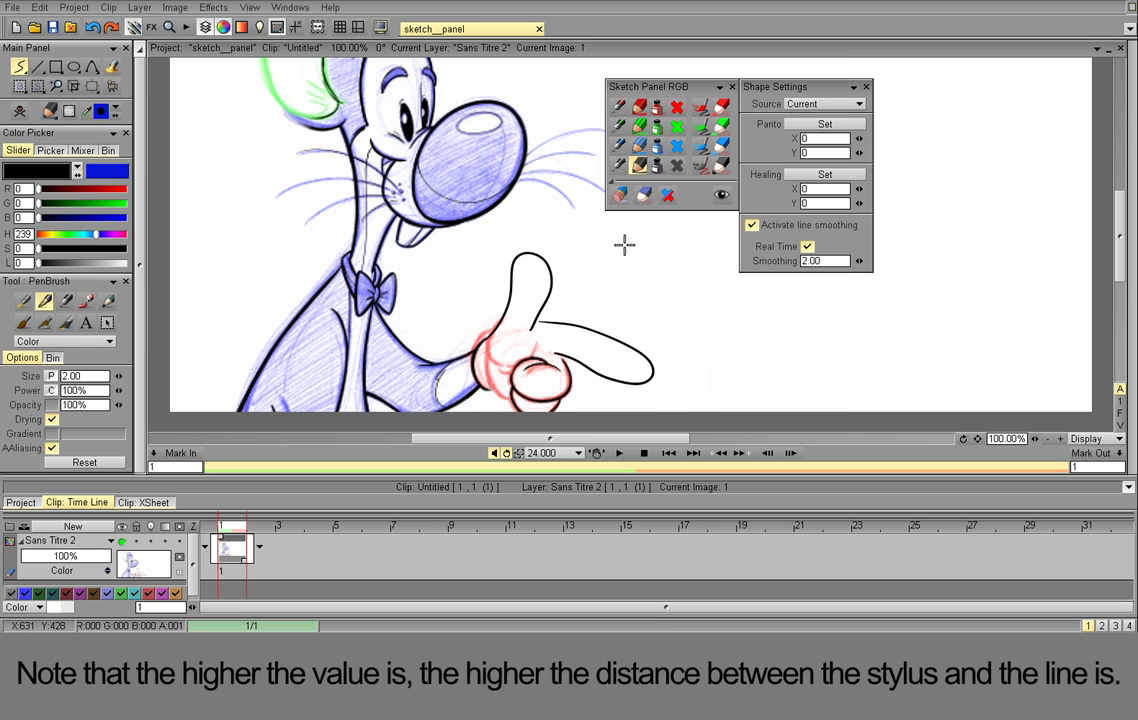
Step: Set the line smoothing to 60.00, then draw and undo a black looping test line beside the pointing hand
left_click(822, 260)
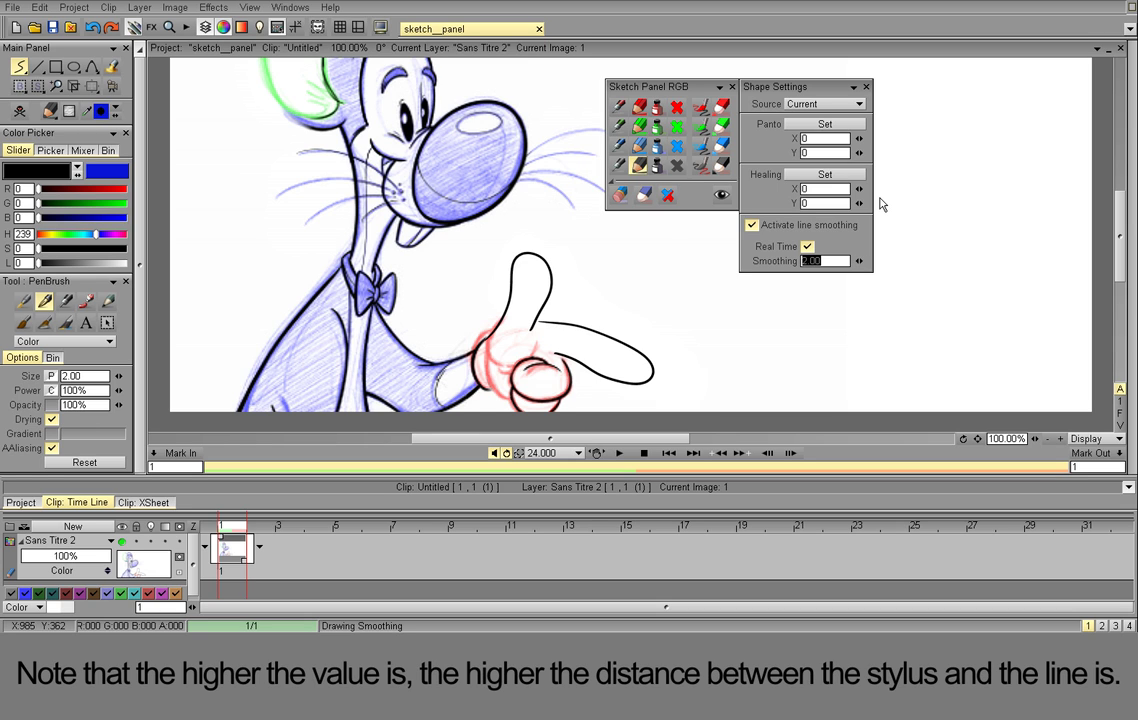
type("60.00")
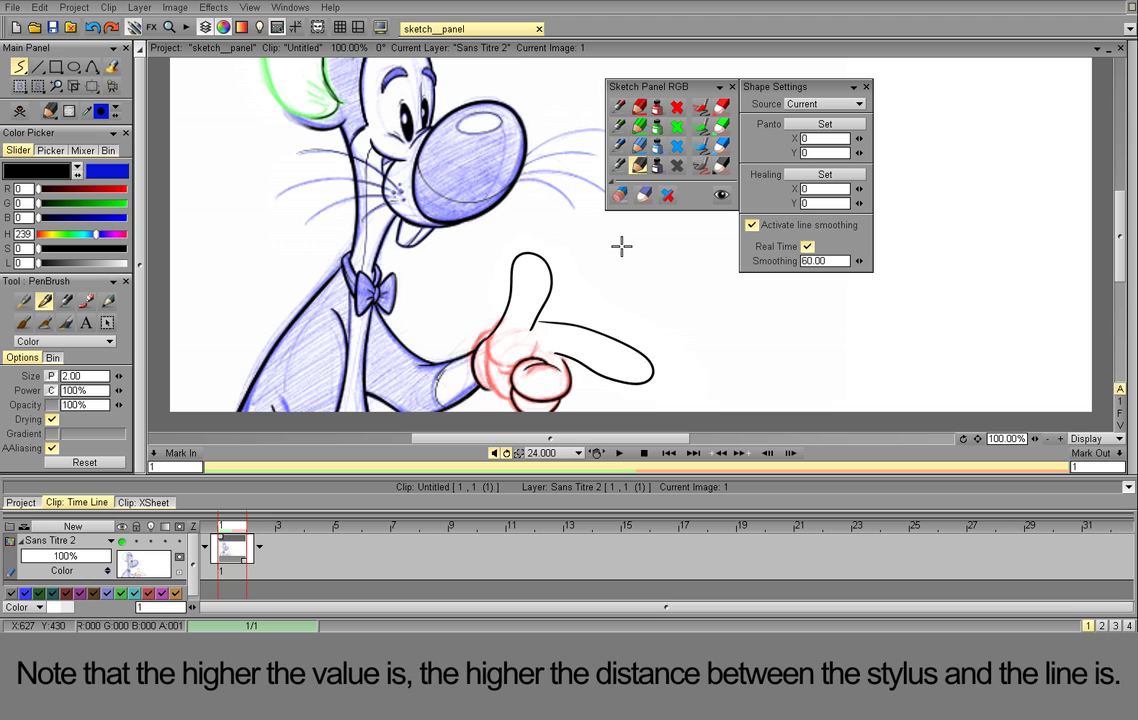
mouse_move(621, 246)
left_mouse_down()
mouse_move(818, 397)
mouse_move(870, 362)
mouse_move(871, 346)
mouse_move(848, 326)
mouse_move(716, 287)
left_mouse_up()
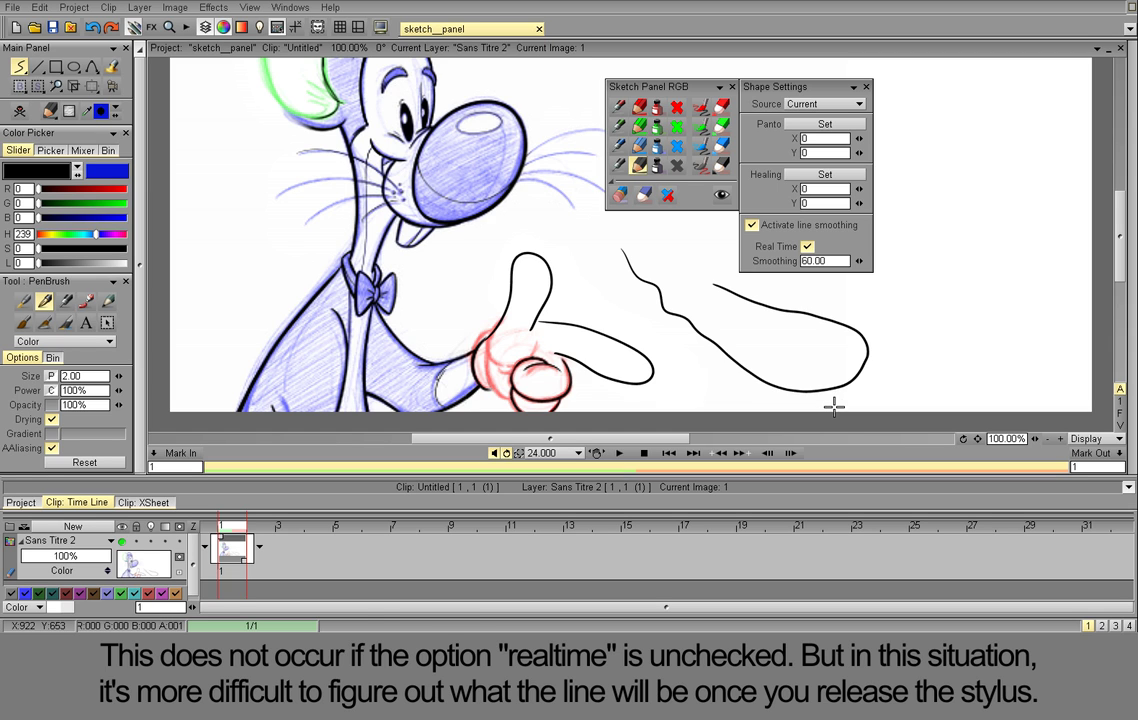
key("ctrl+z")
Step: Try two black test lines beside the pointing hand with Real Time smoothing off, undo both and re-enable Real Time
left_click(807, 246)
mouse_move(620, 247)
left_mouse_down()
mouse_move(661, 310)
mouse_move(720, 350)
mouse_move(861, 375)
mouse_move(975, 352)
left_mouse_up()
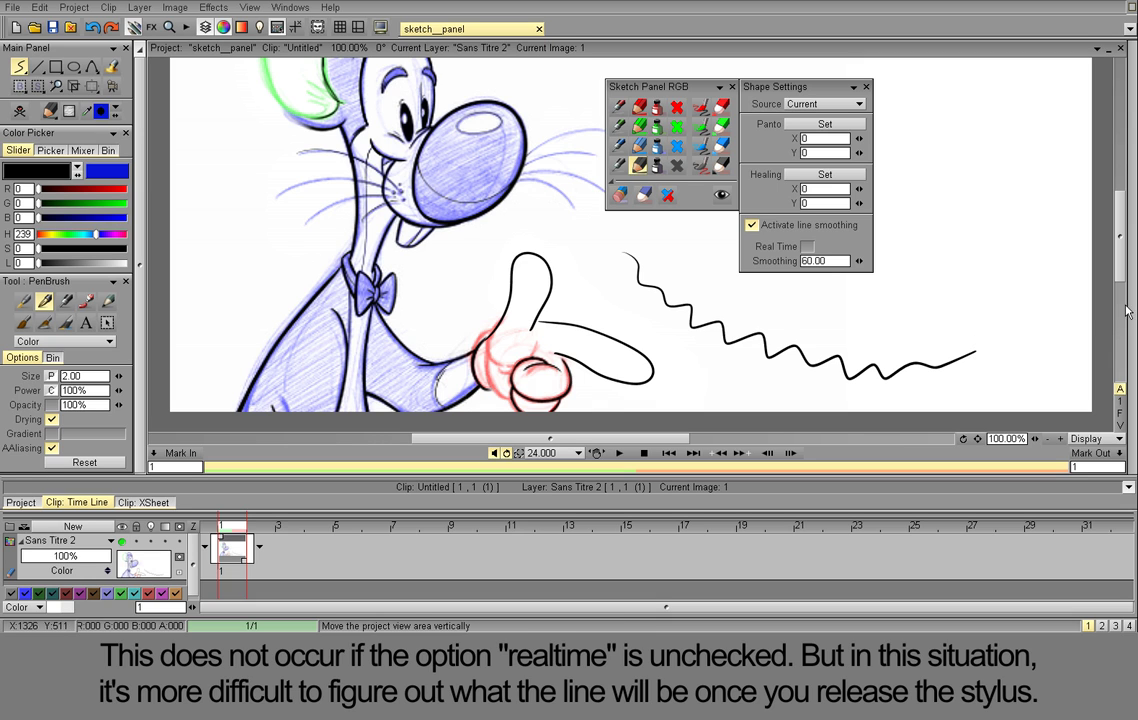
key("ctrl+z")
mouse_move(635, 257)
left_mouse_down()
mouse_move(695, 346)
mouse_move(742, 364)
mouse_move(876, 377)
mouse_move(864, 318)
mouse_move(788, 316)
mouse_move(729, 295)
left_mouse_up()
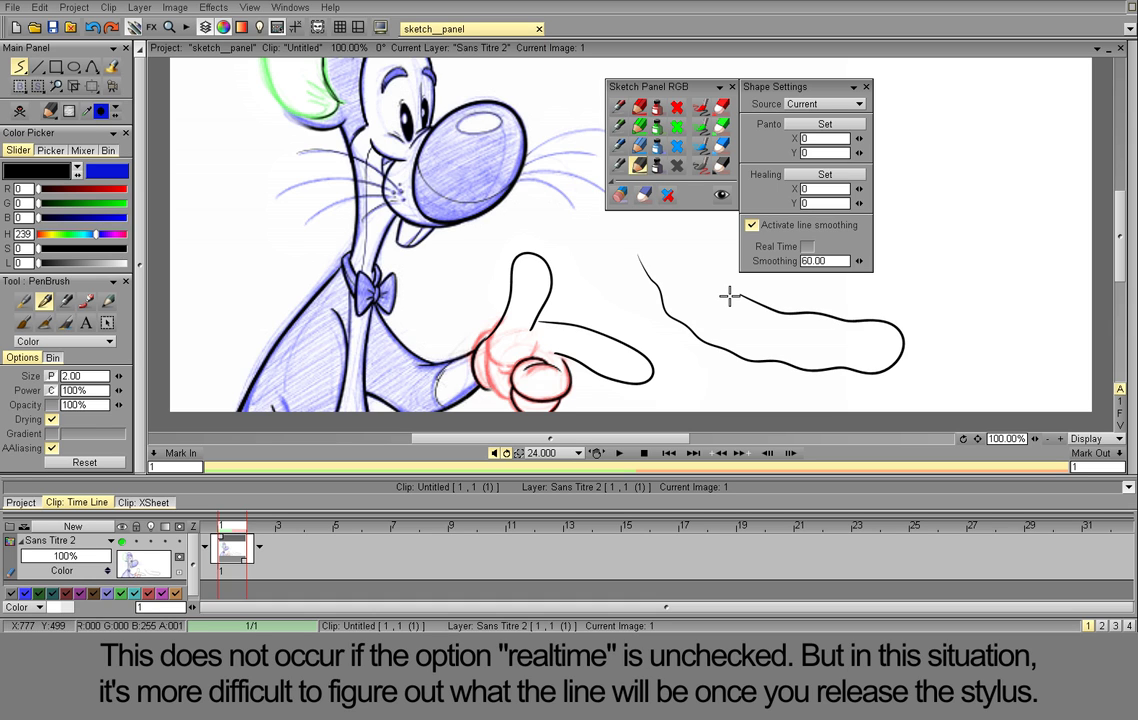
key("ctrl+z")
left_click(807, 246)
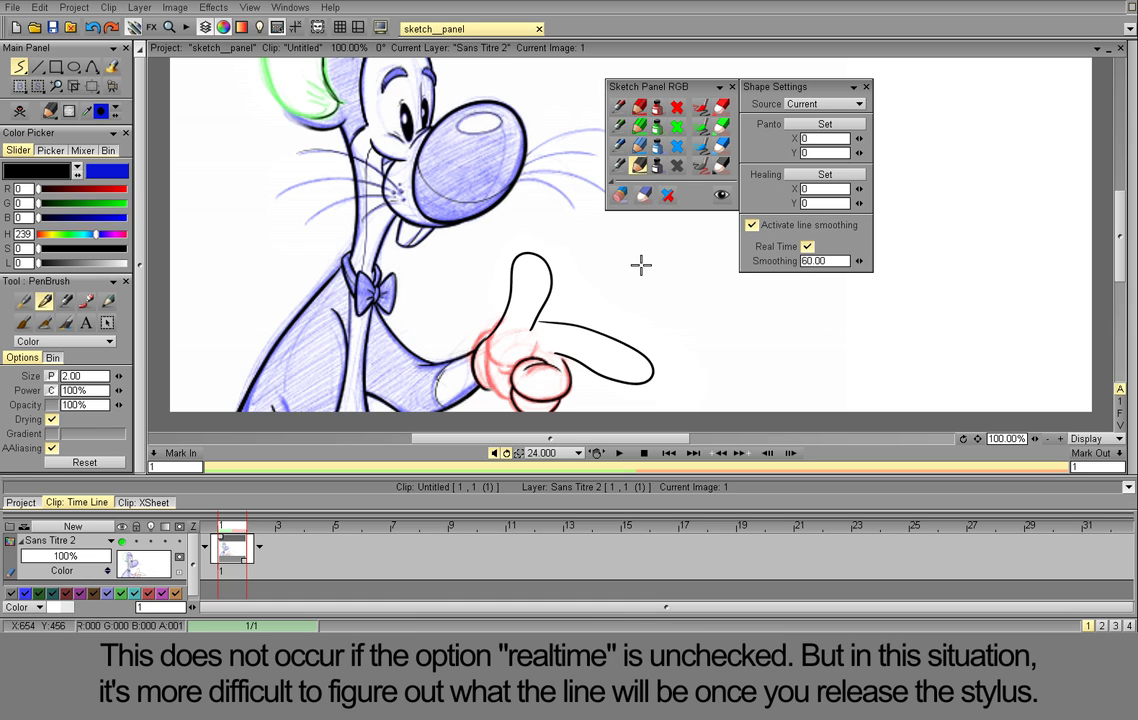
Step: Draw a long black test line beside the pointing hand with Real Time smoothing on, and set the smoothing to 2.00
mouse_move(640, 247)
left_mouse_down()
mouse_move(643, 283)
mouse_move(667, 286)
mouse_move(686, 321)
mouse_move(742, 367)
mouse_move(832, 384)
mouse_move(996, 377)
left_mouse_up()
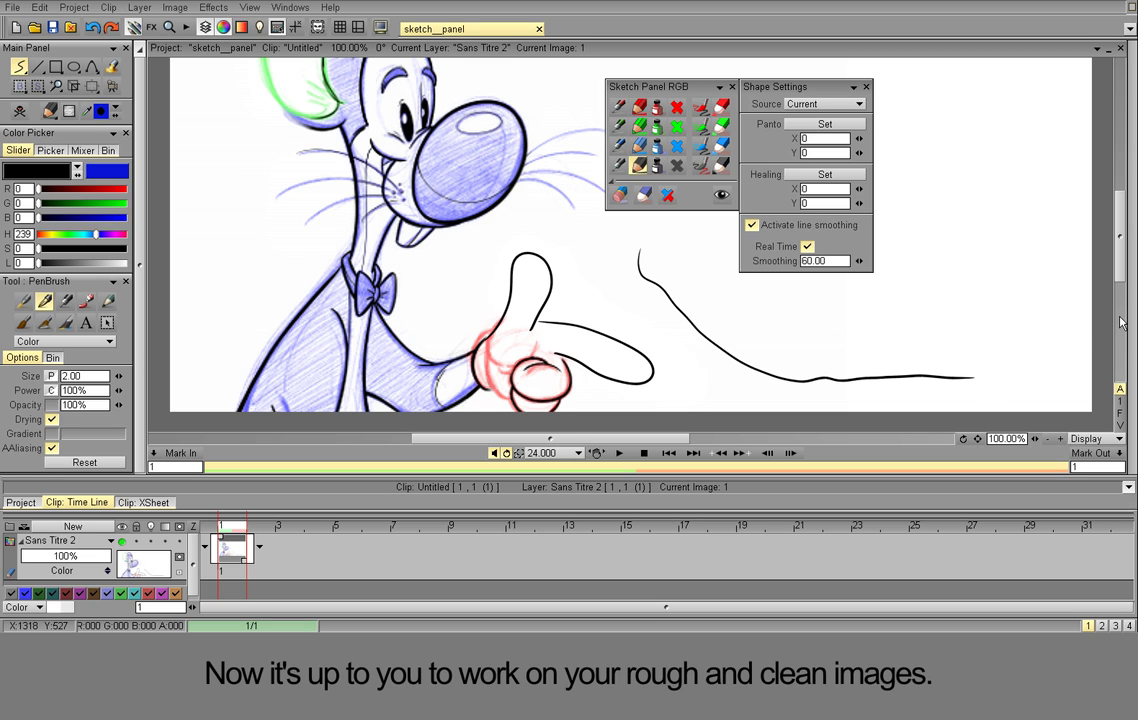
left_click(843, 263)
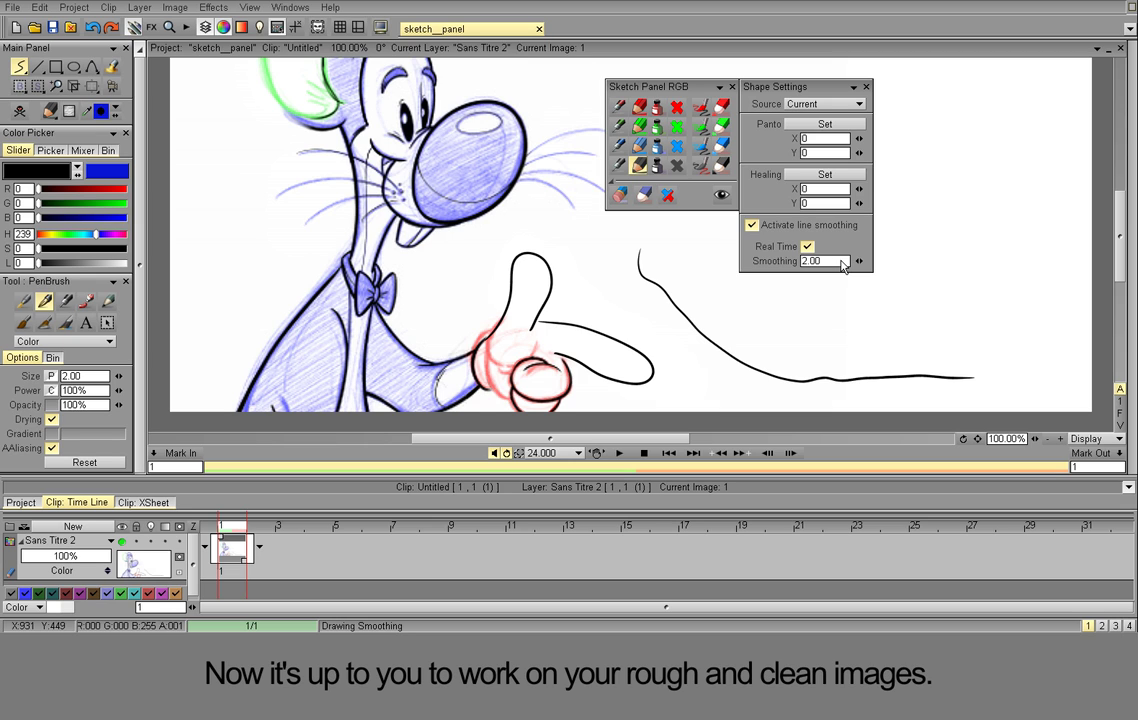